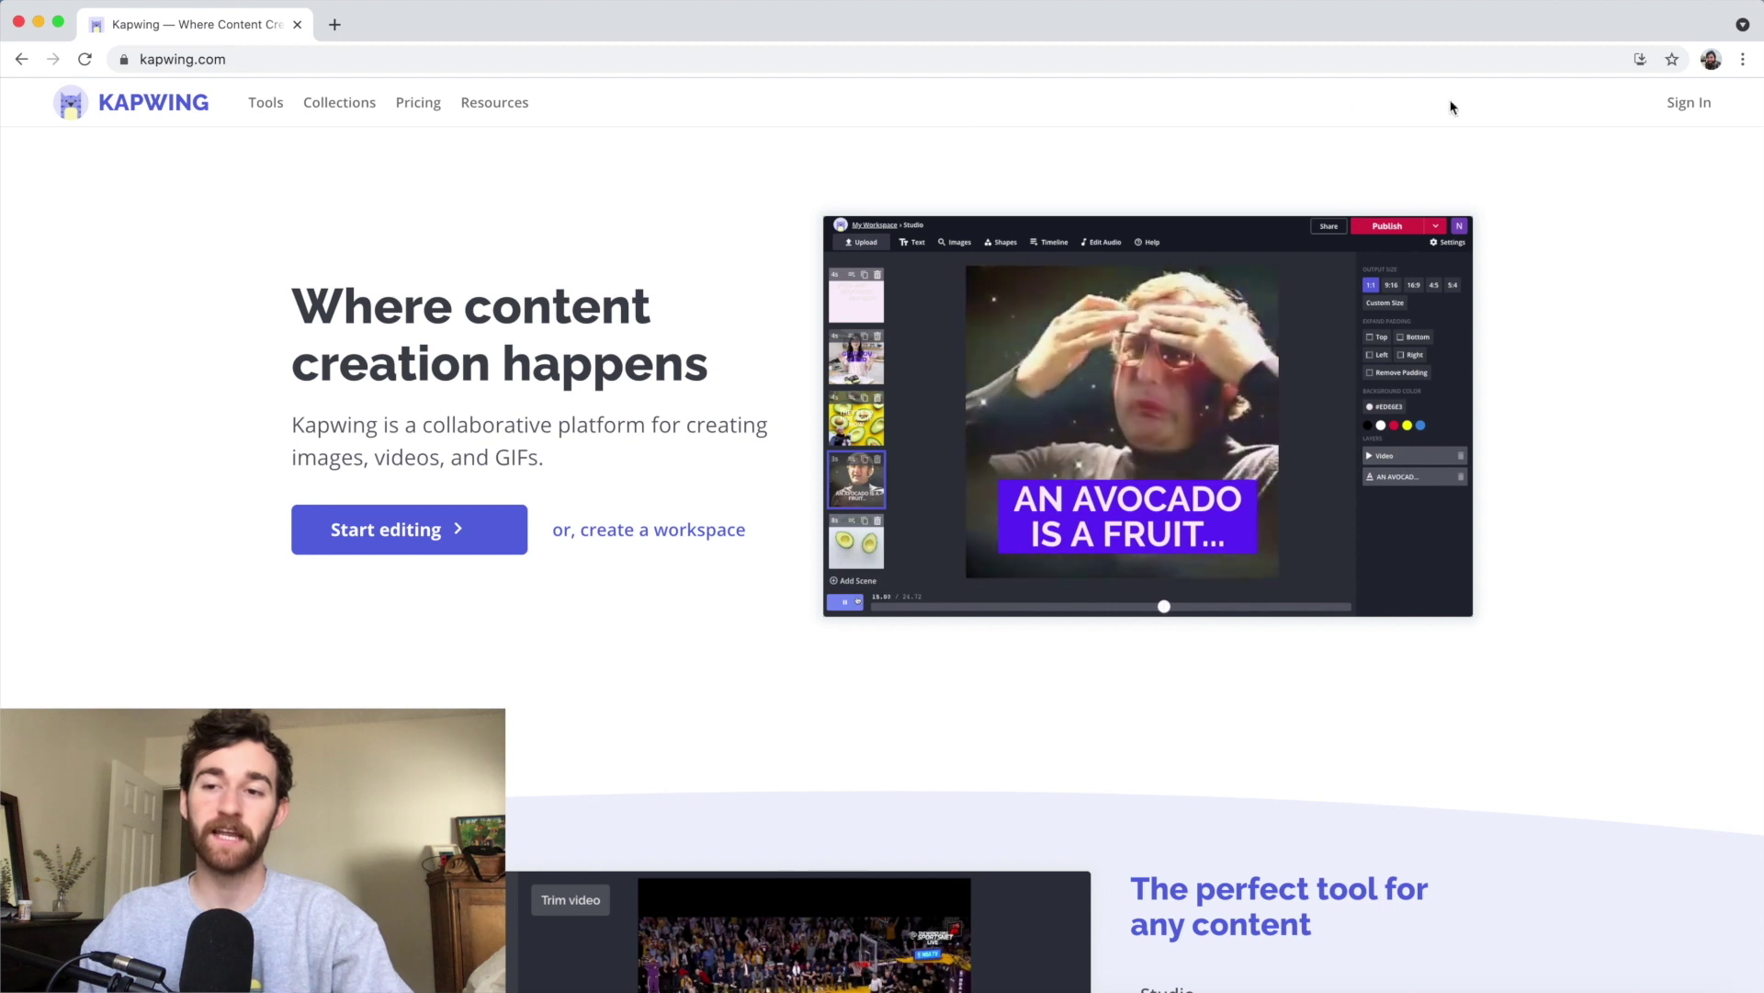
Step: Log in to Kapwing with the Google account and land on My Workspace listing IMG_8195.MOV and IMG_8113
left_click(1680, 105)
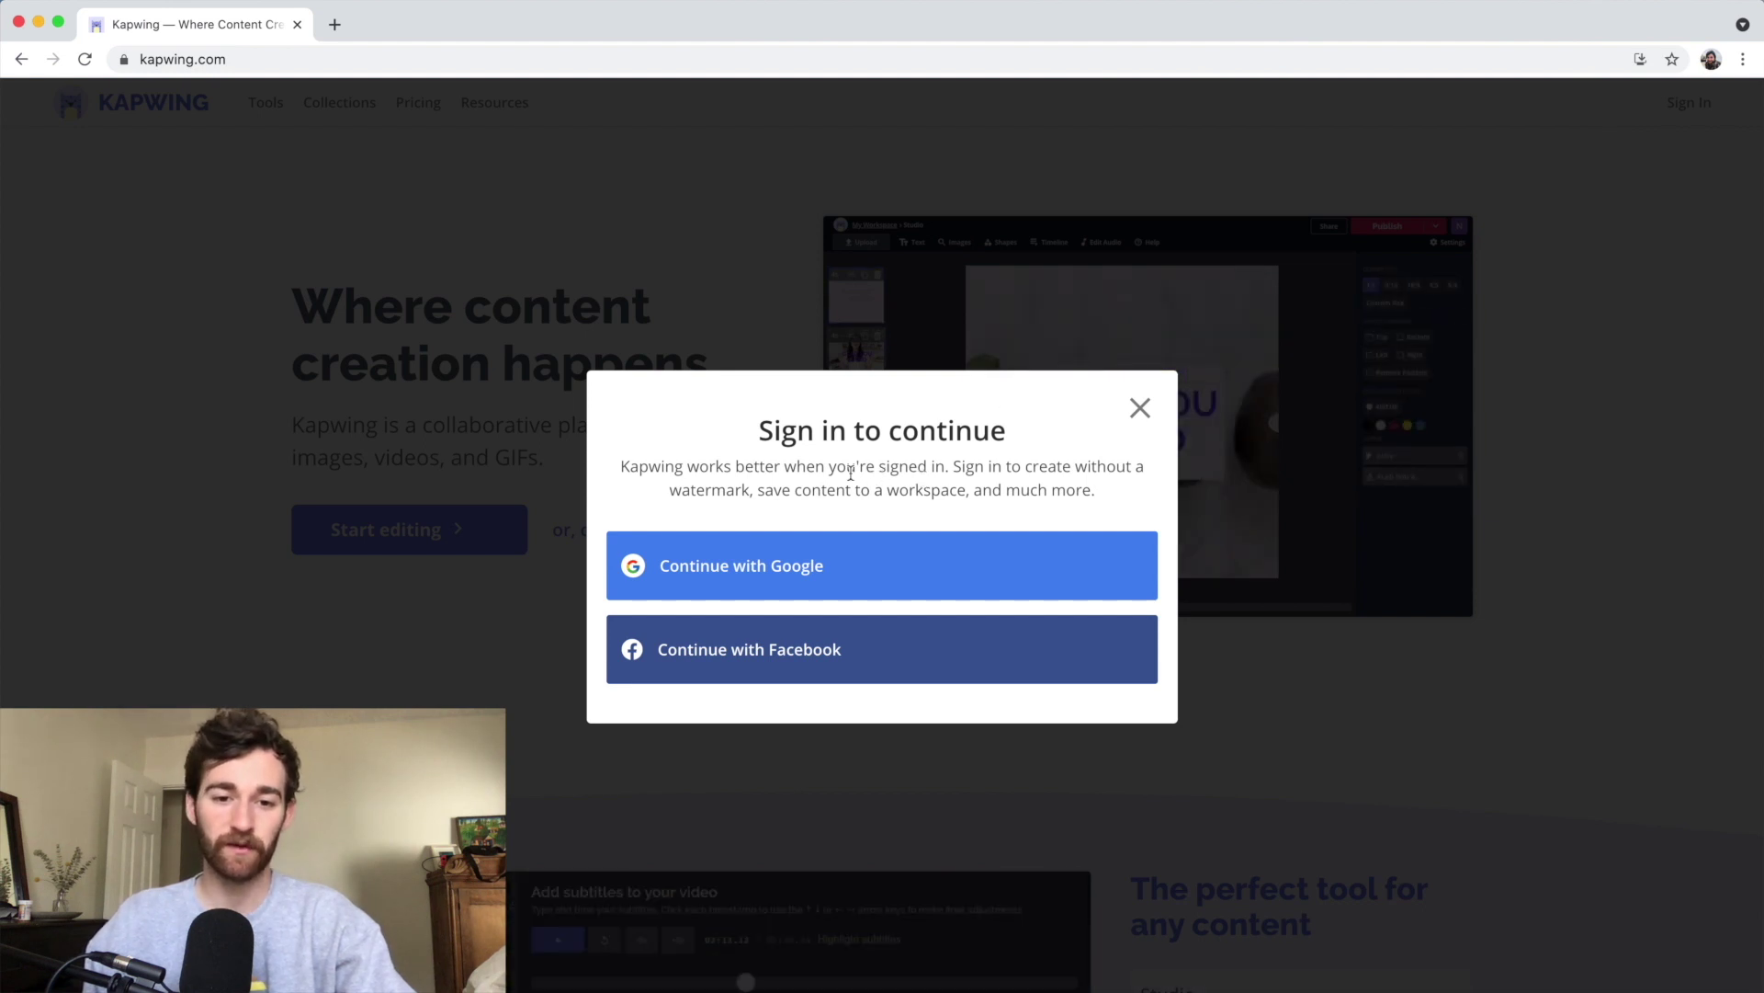
left_click(820, 562)
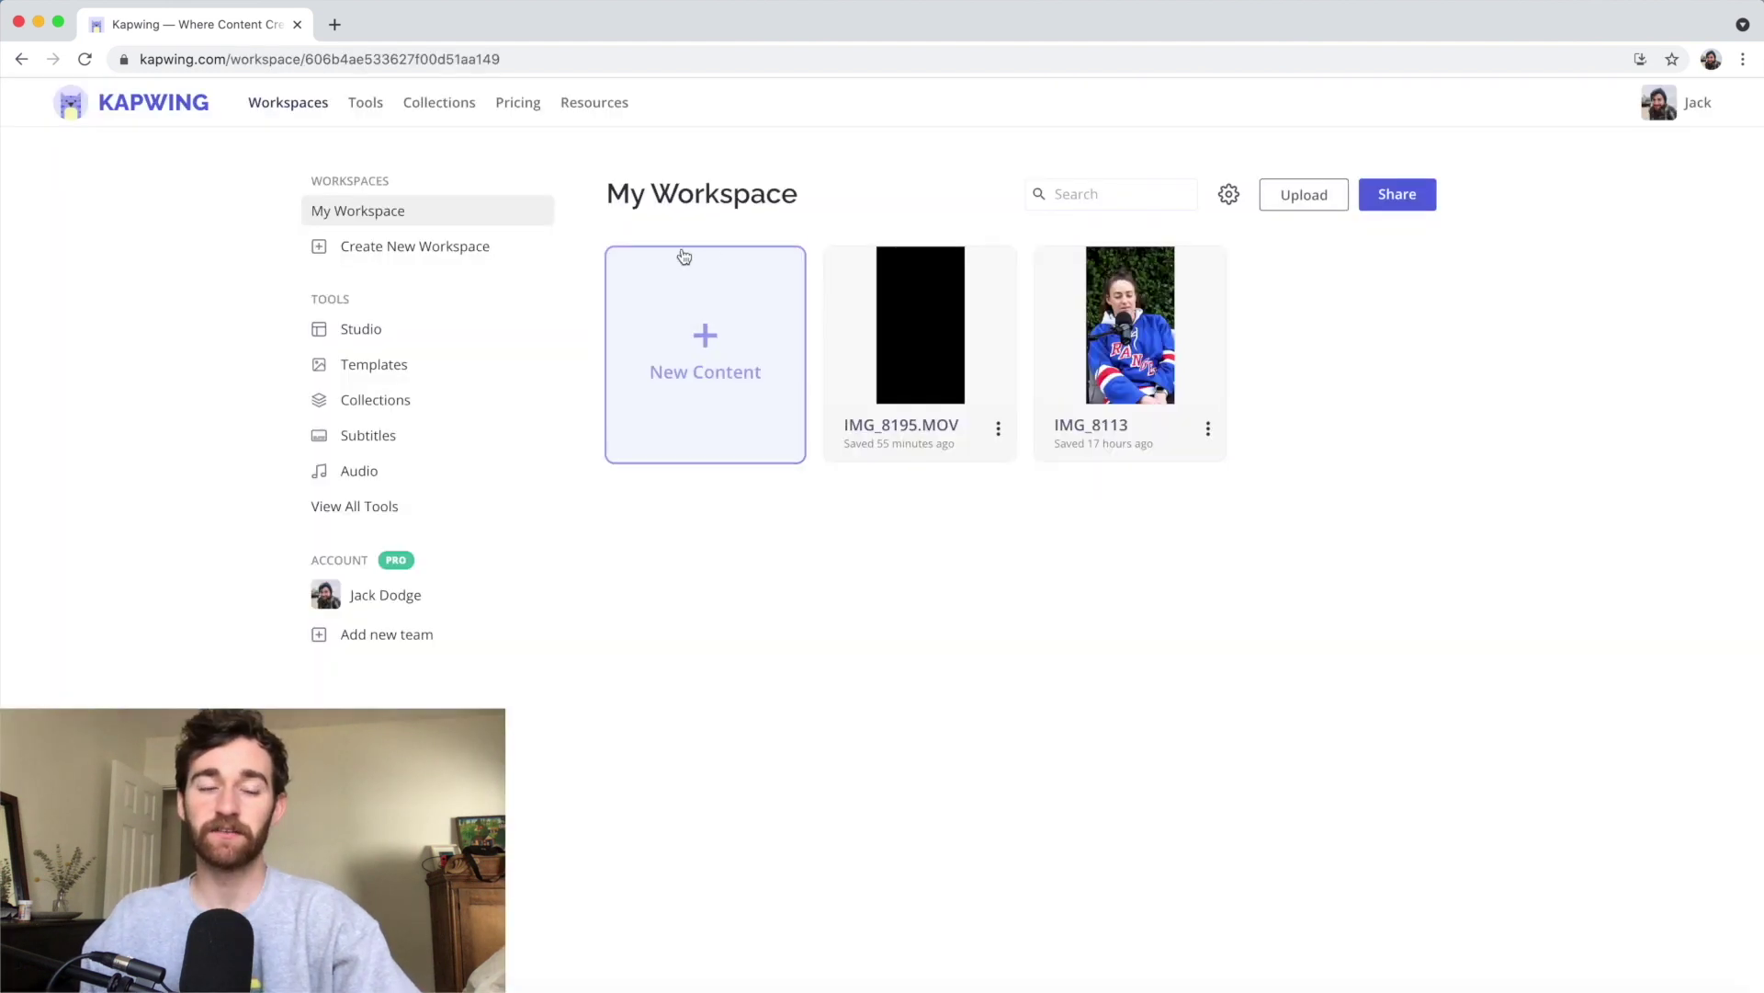
Step: Create new content from Ice Age.mp4 on the Desktop and open its Subtitles editor
left_click(713, 357)
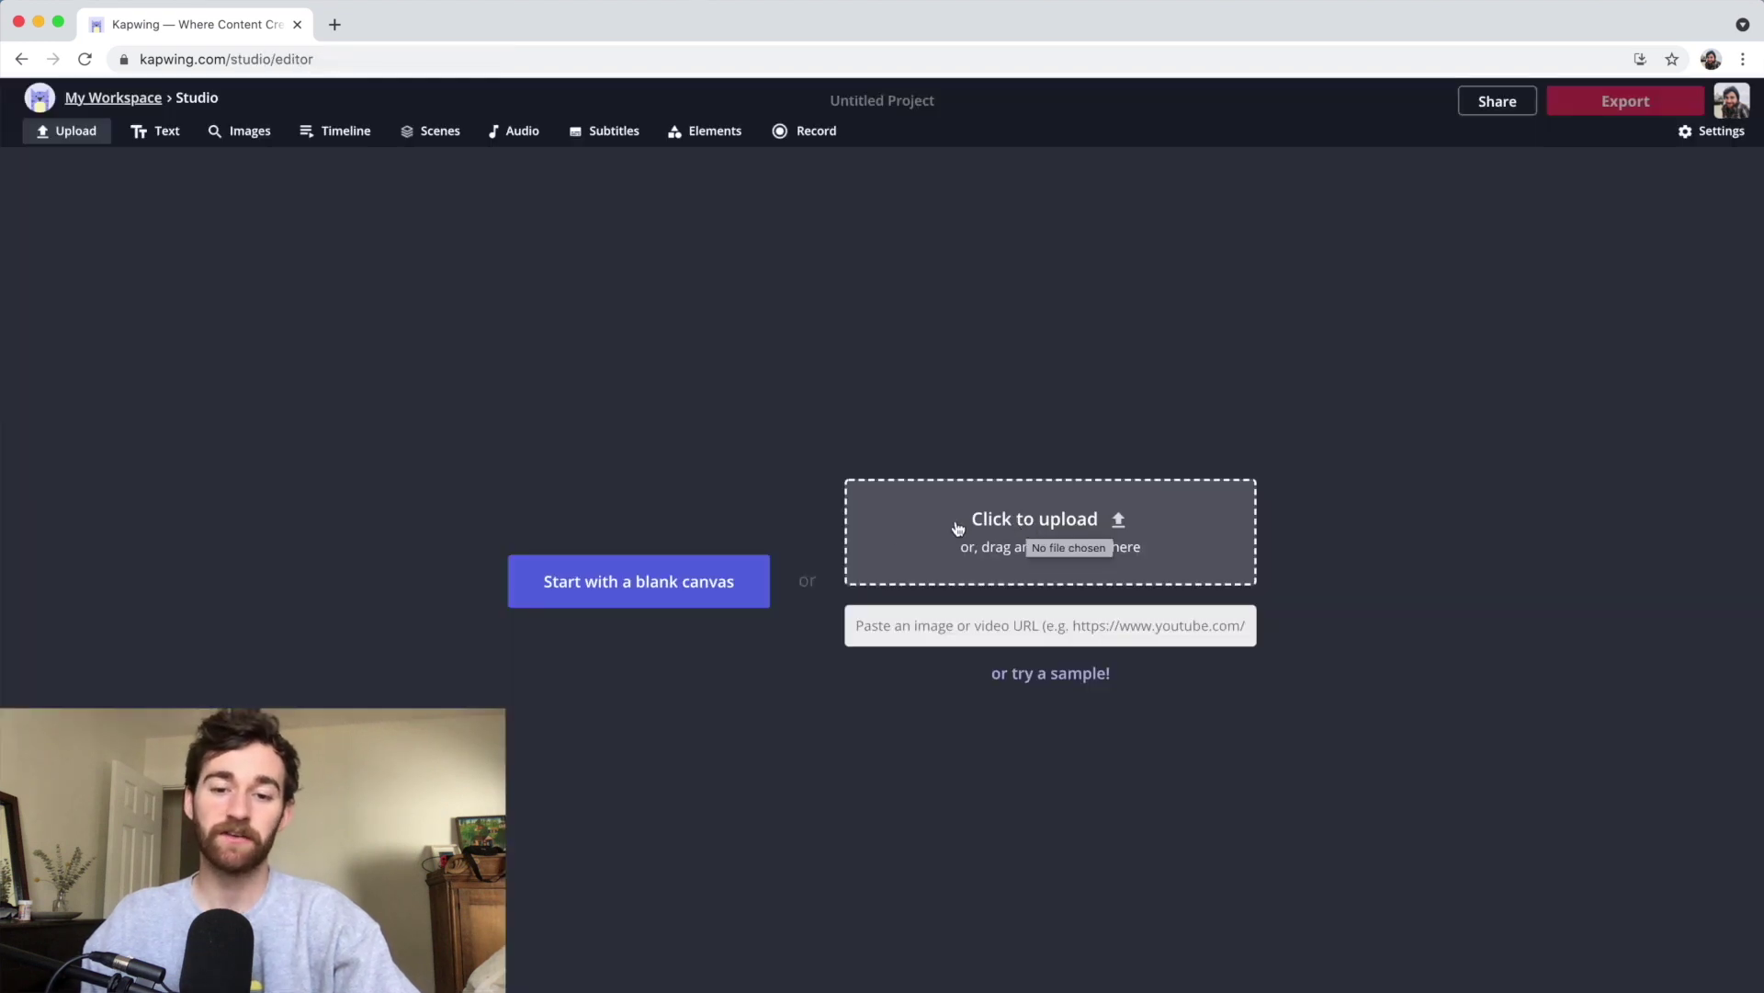
left_click(1075, 527)
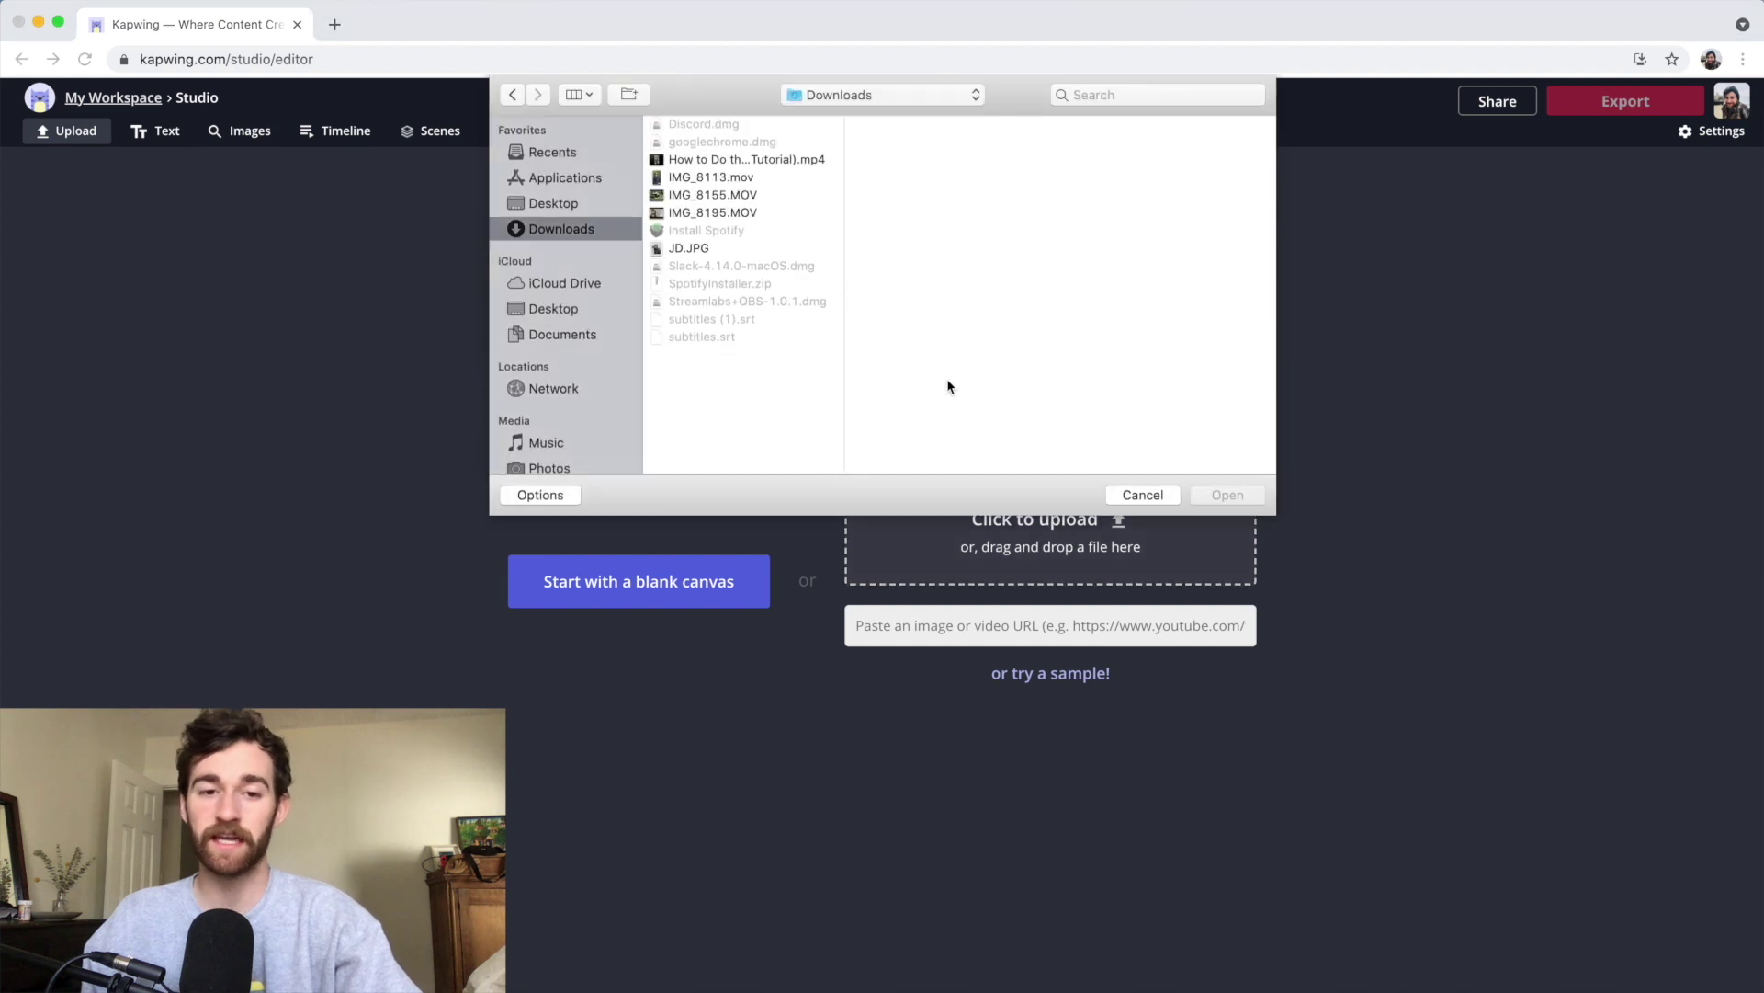
left_click(543, 205)
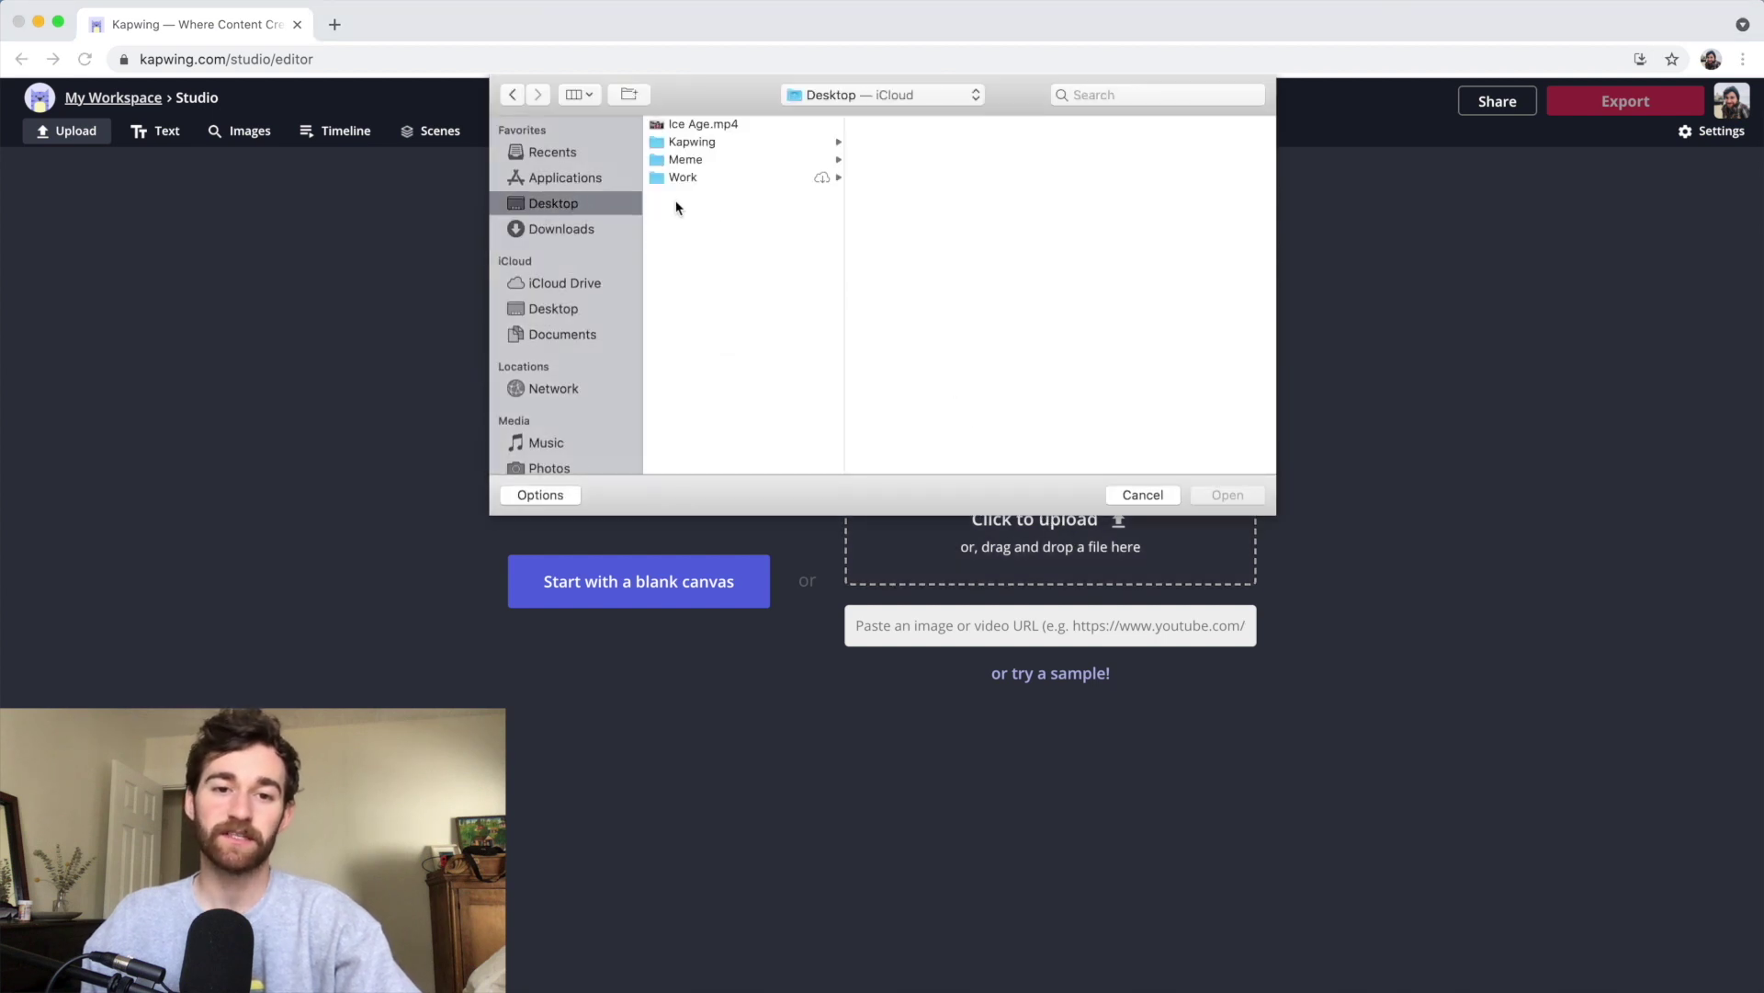
double_click(691, 127)
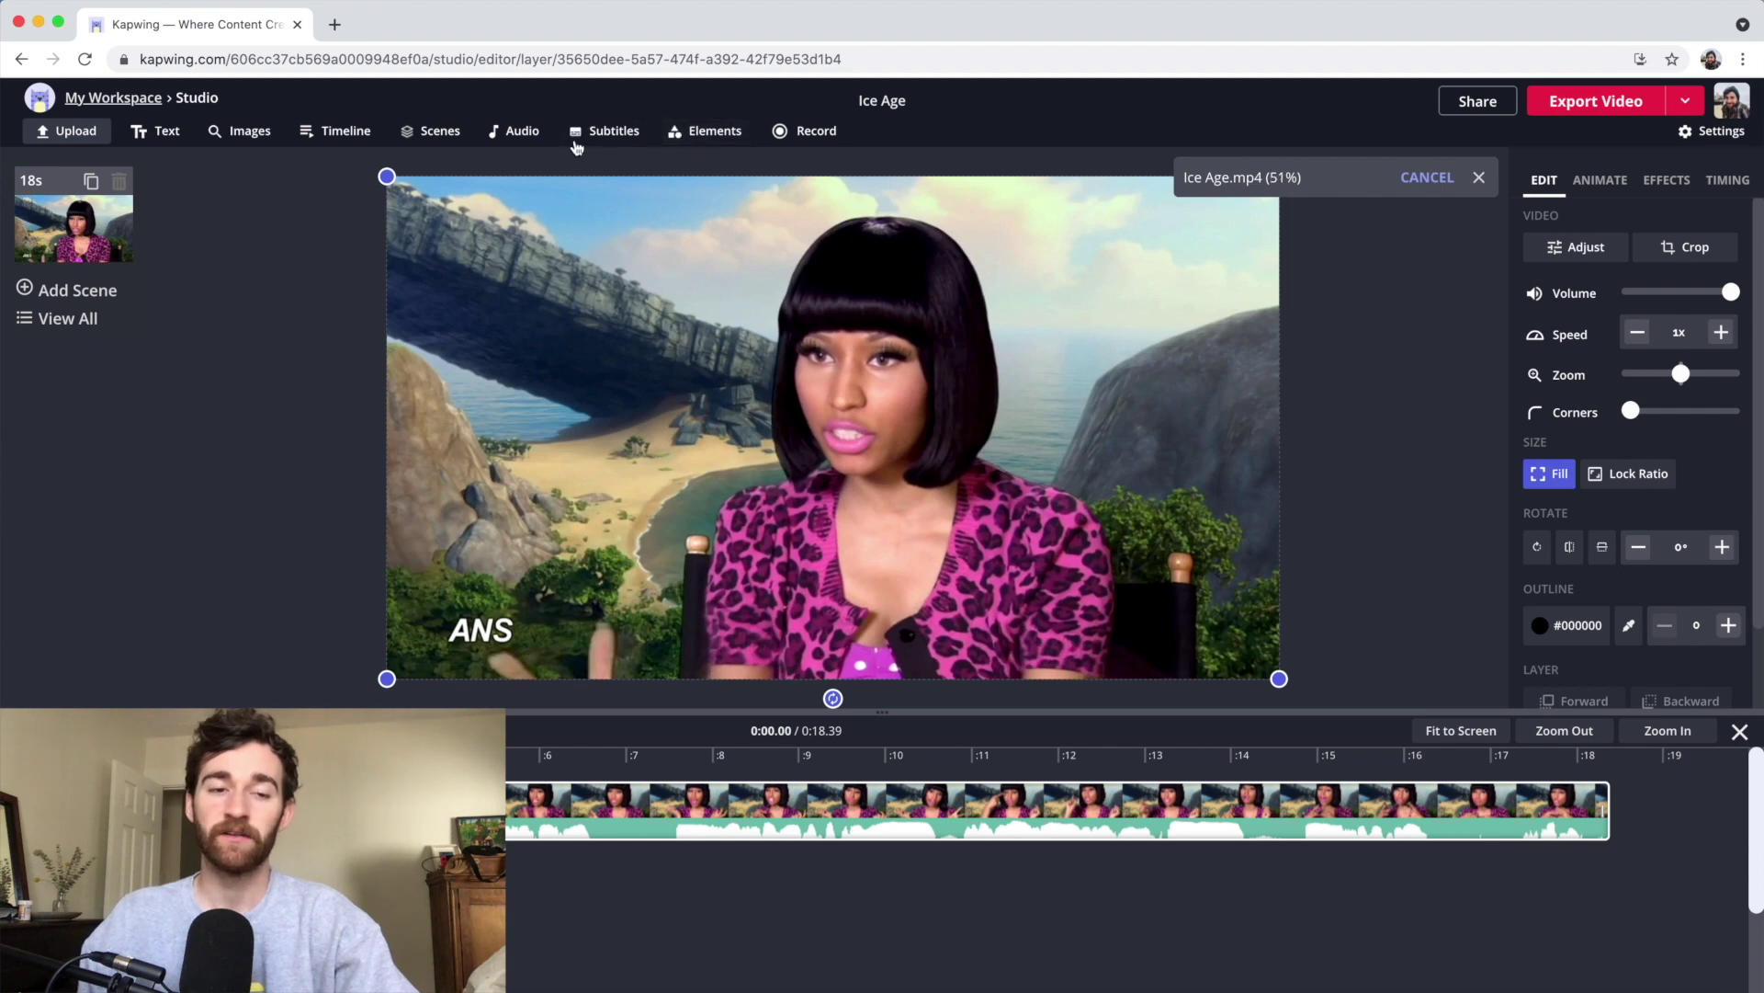
left_click(610, 135)
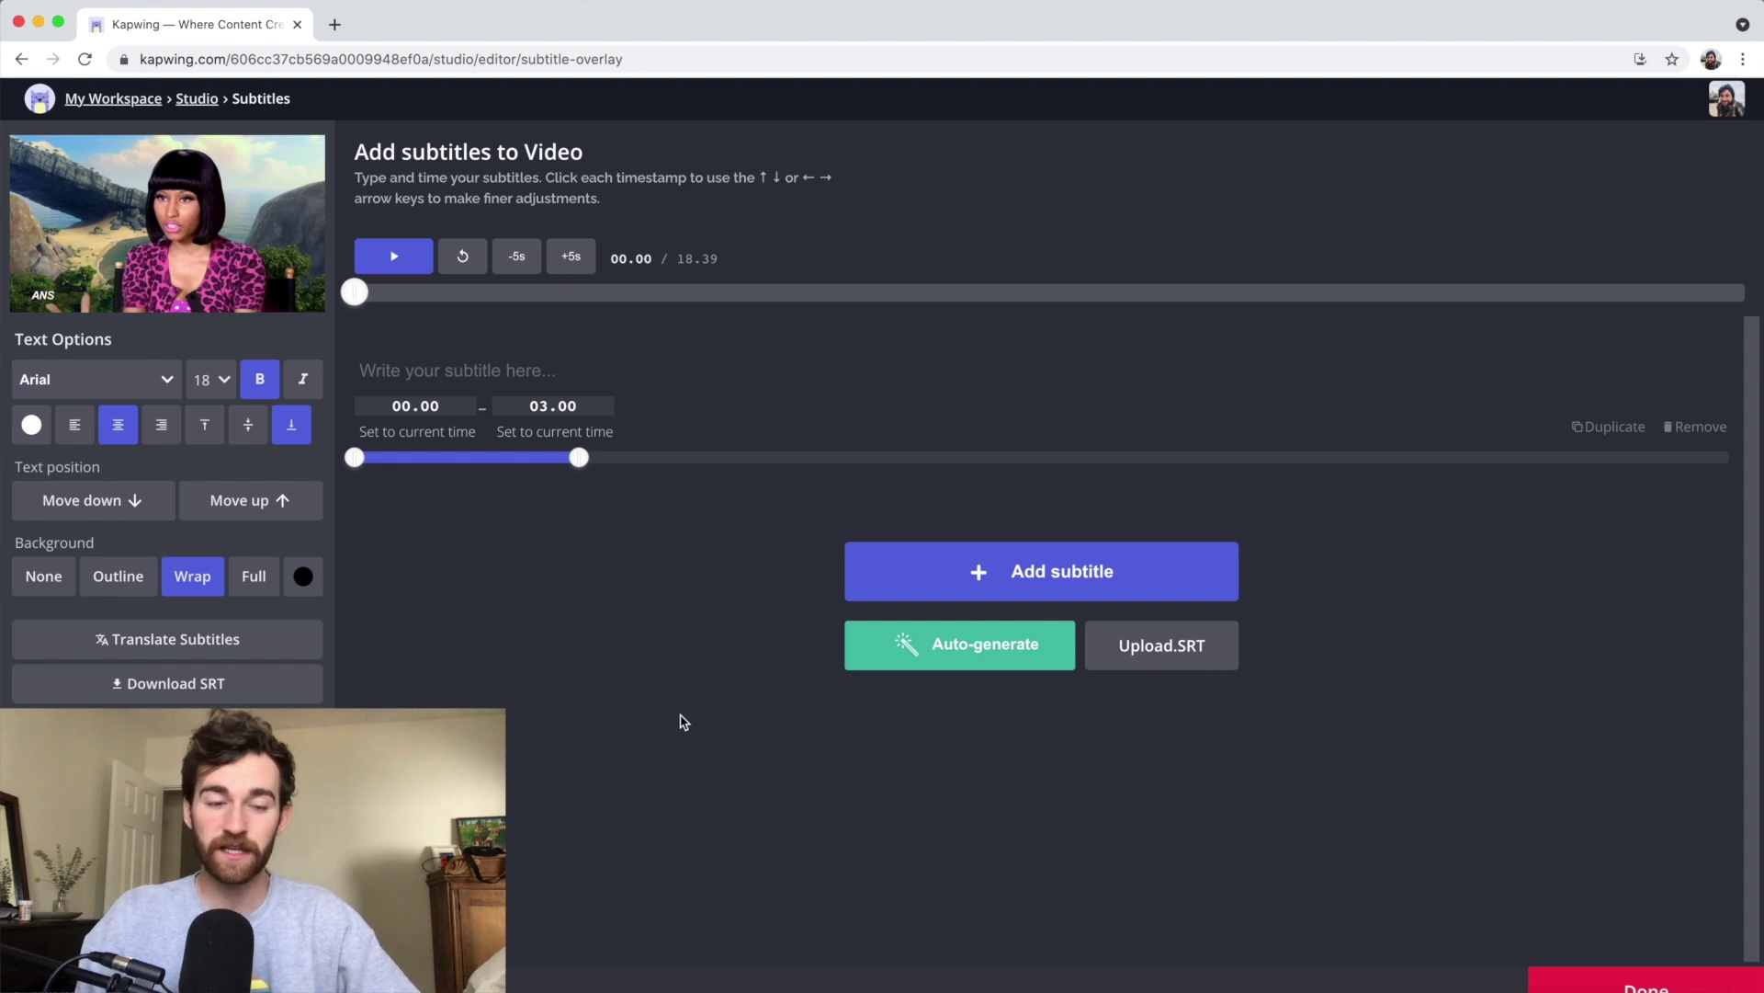
Step: Auto-generate three timed captions from the clip's speech and briefly play them back
left_click(951, 669)
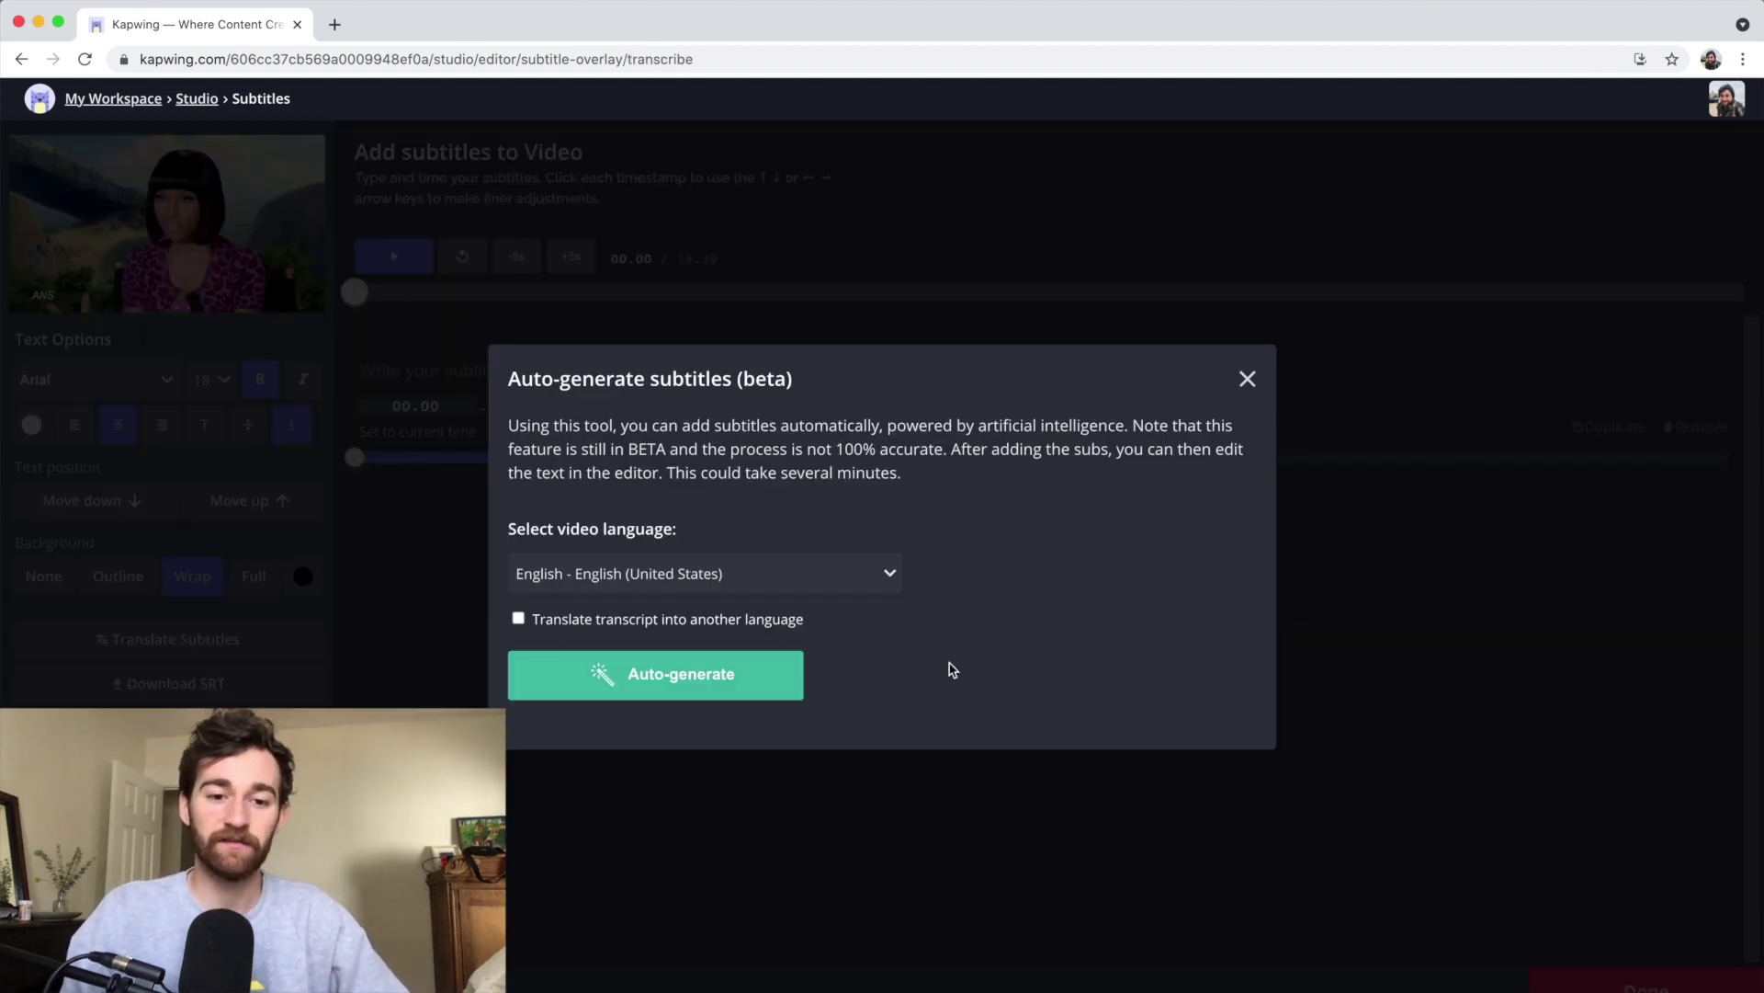
left_click(686, 681)
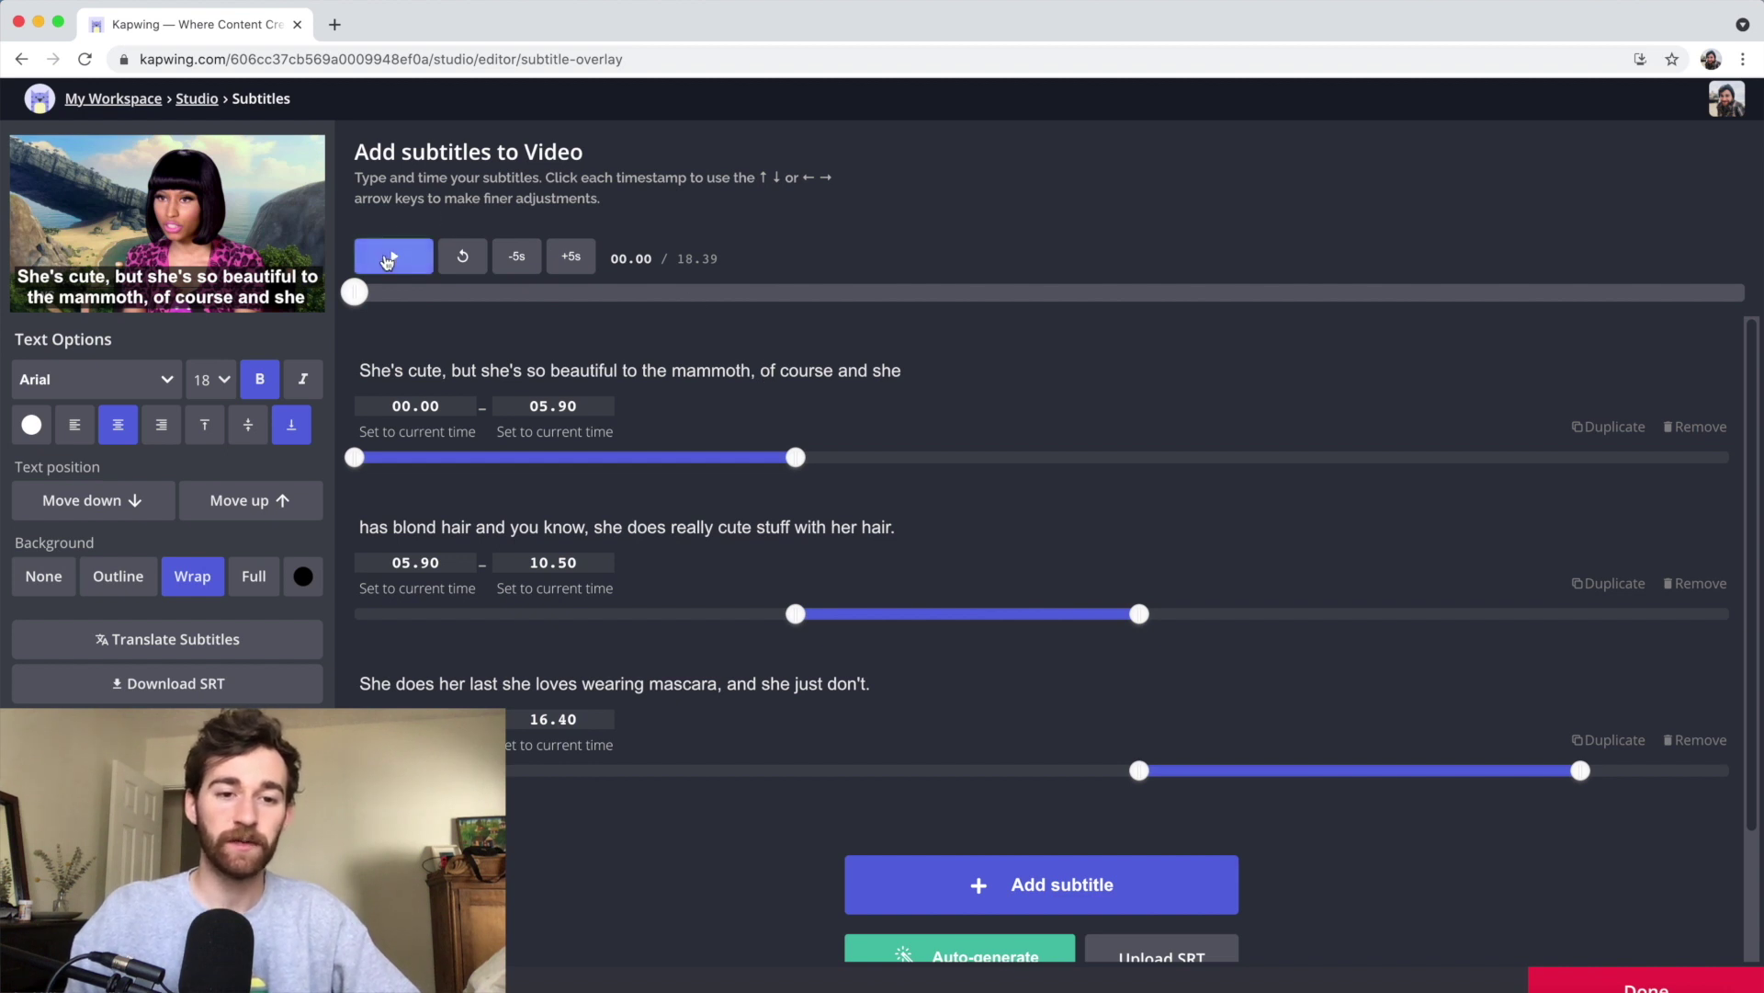
left_click(387, 260)
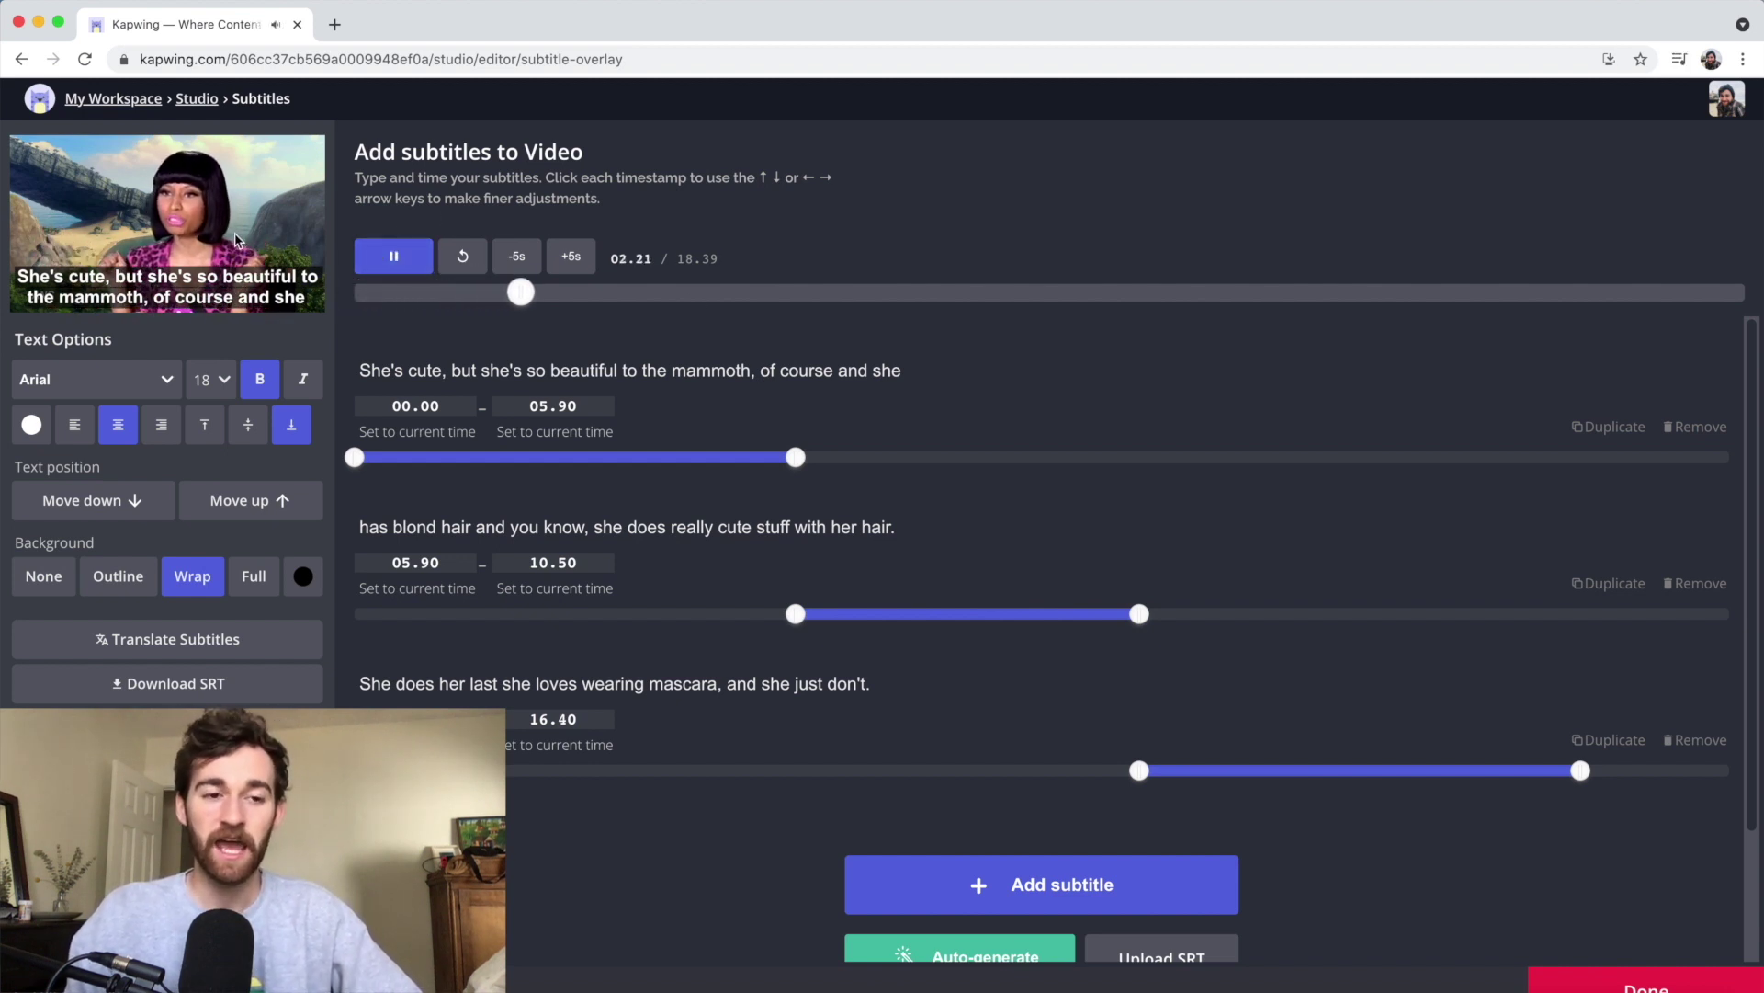
left_click(439, 368)
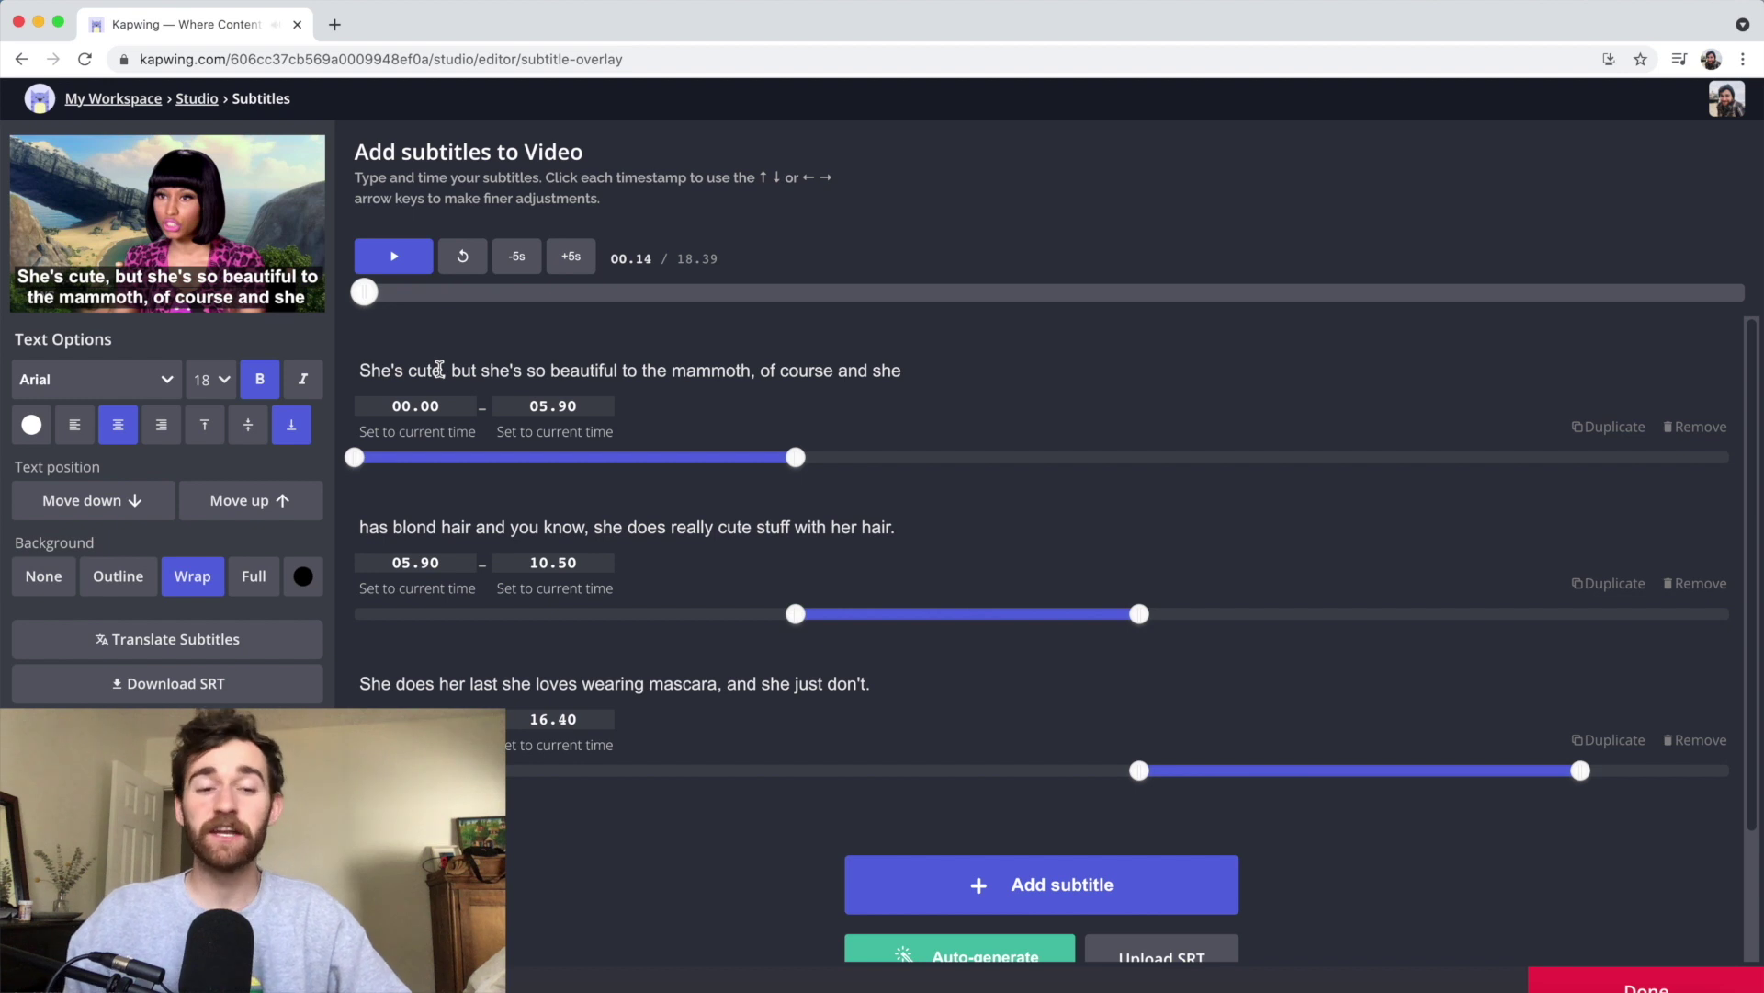
Step: Rewrite the first subtitle, replacing 'cute' with 'huge. She's a' and trimming leftover words
left_click(439, 368)
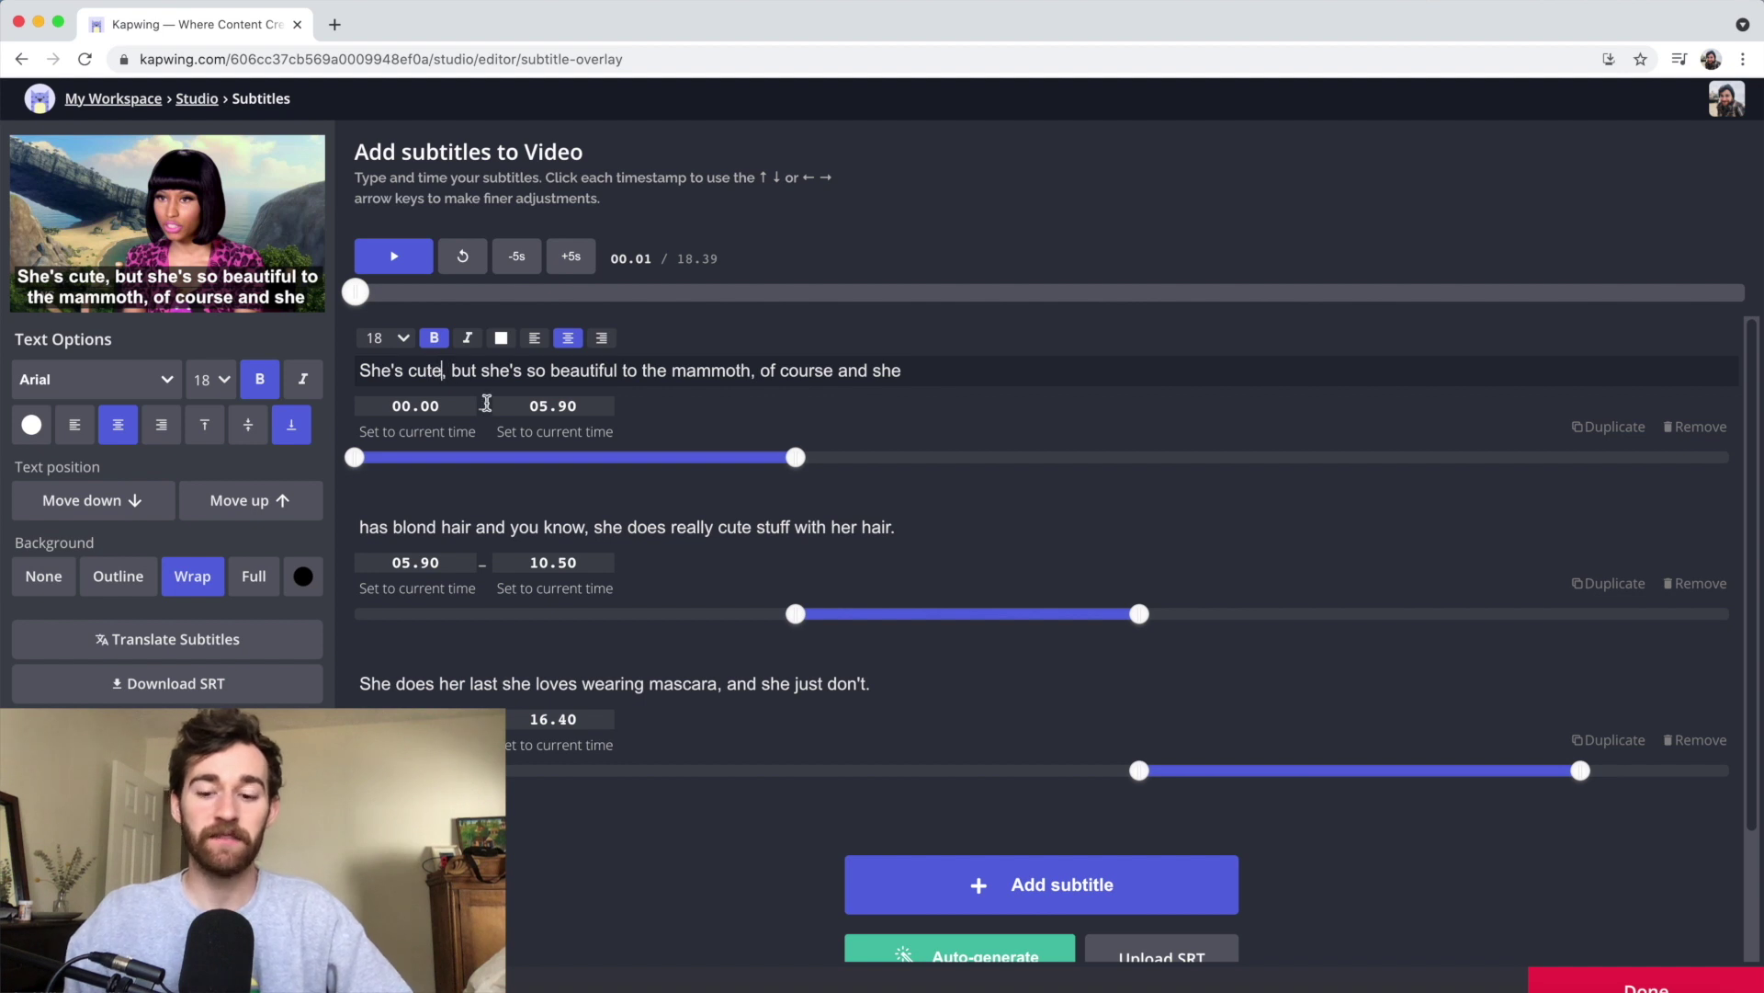
key("BackSpace")
key("BackSpace")
key("BackSpace")
key("BackSpace")
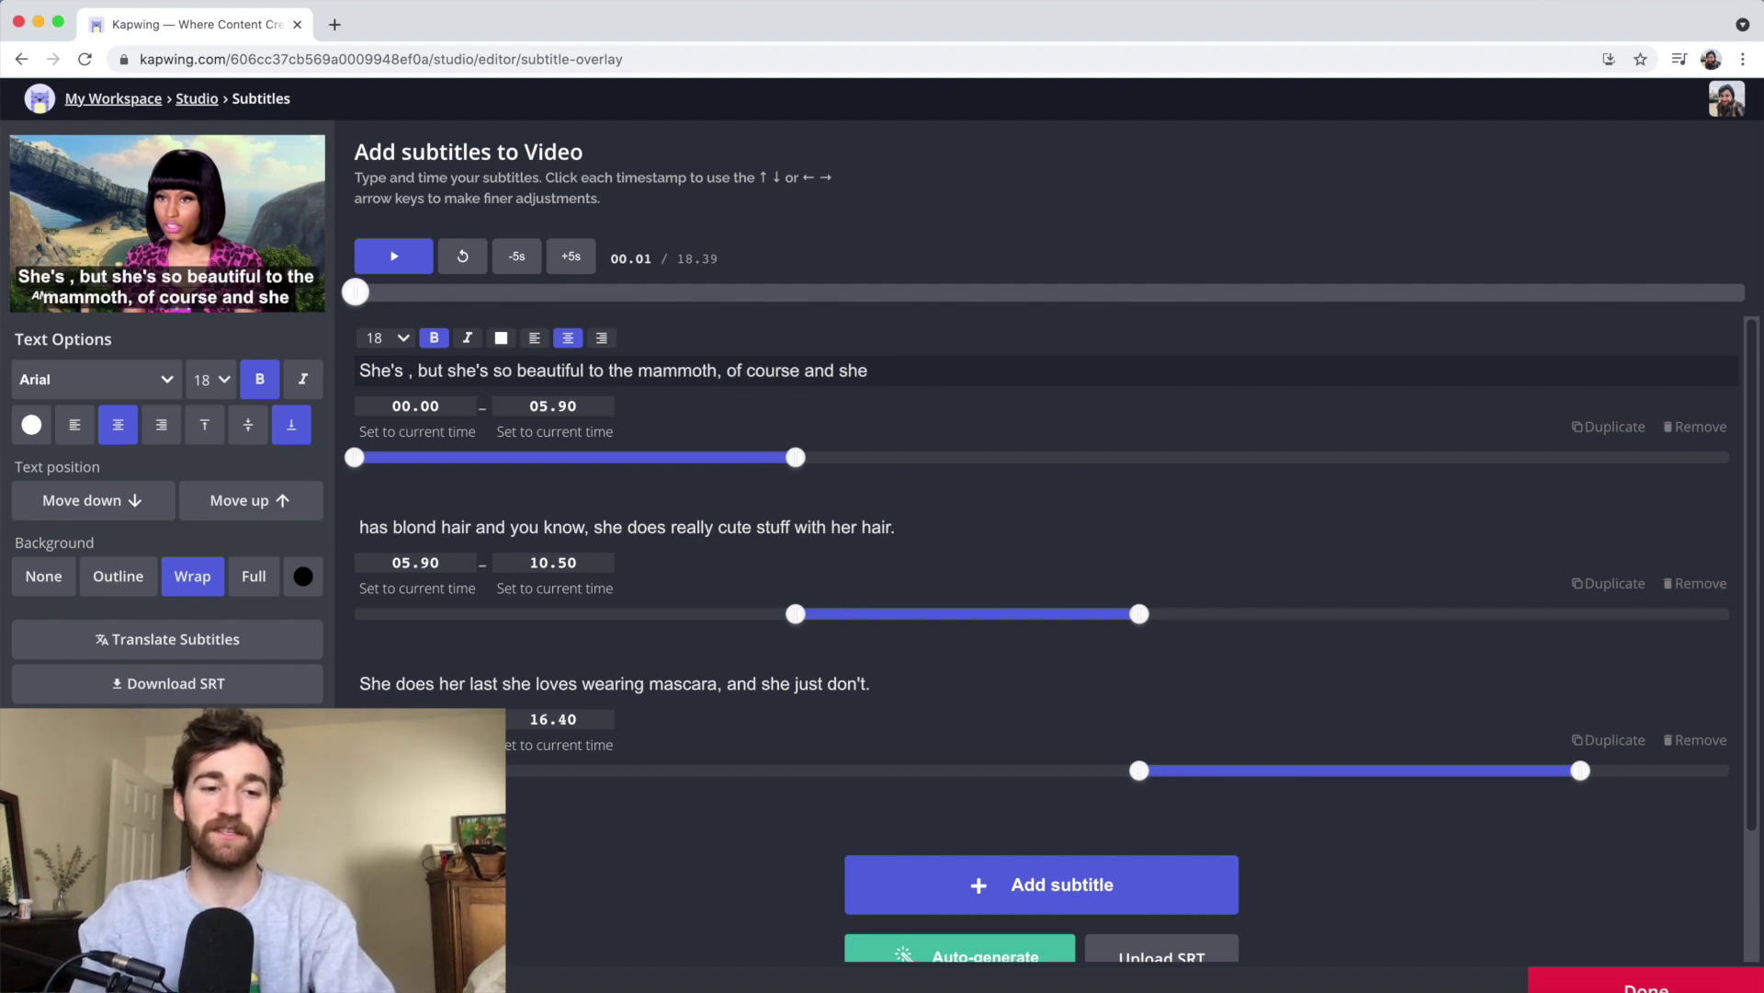
type("huge")
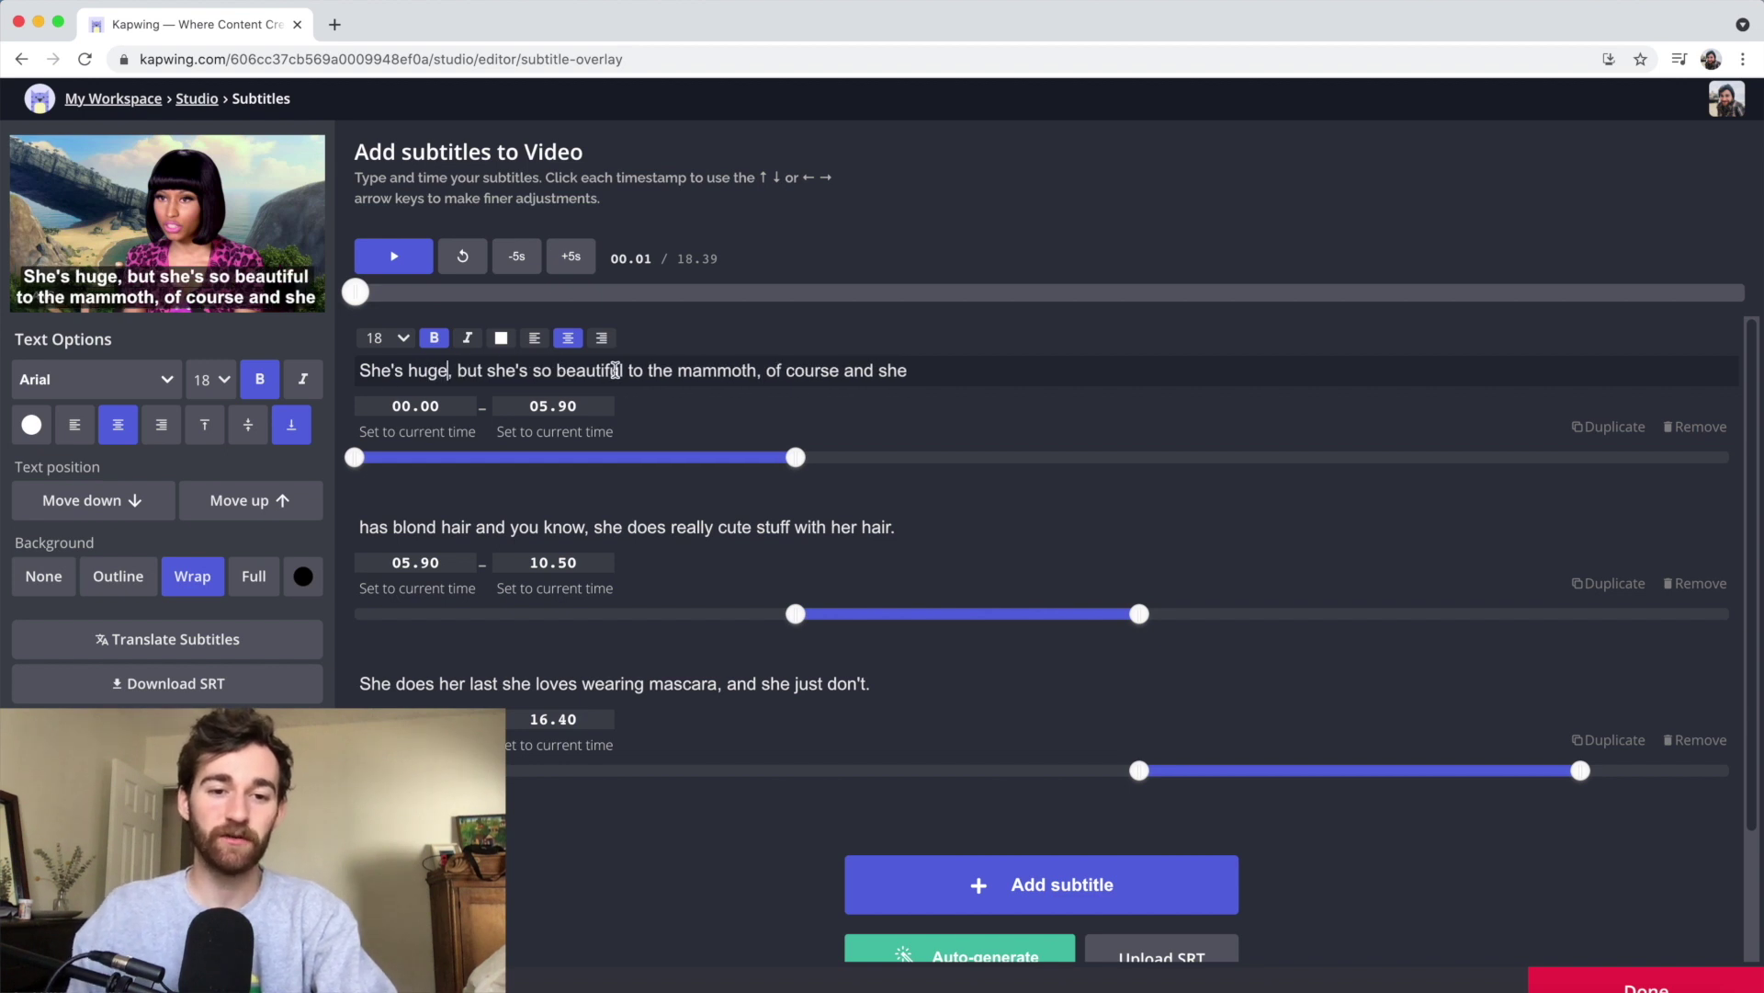
type(". She's a")
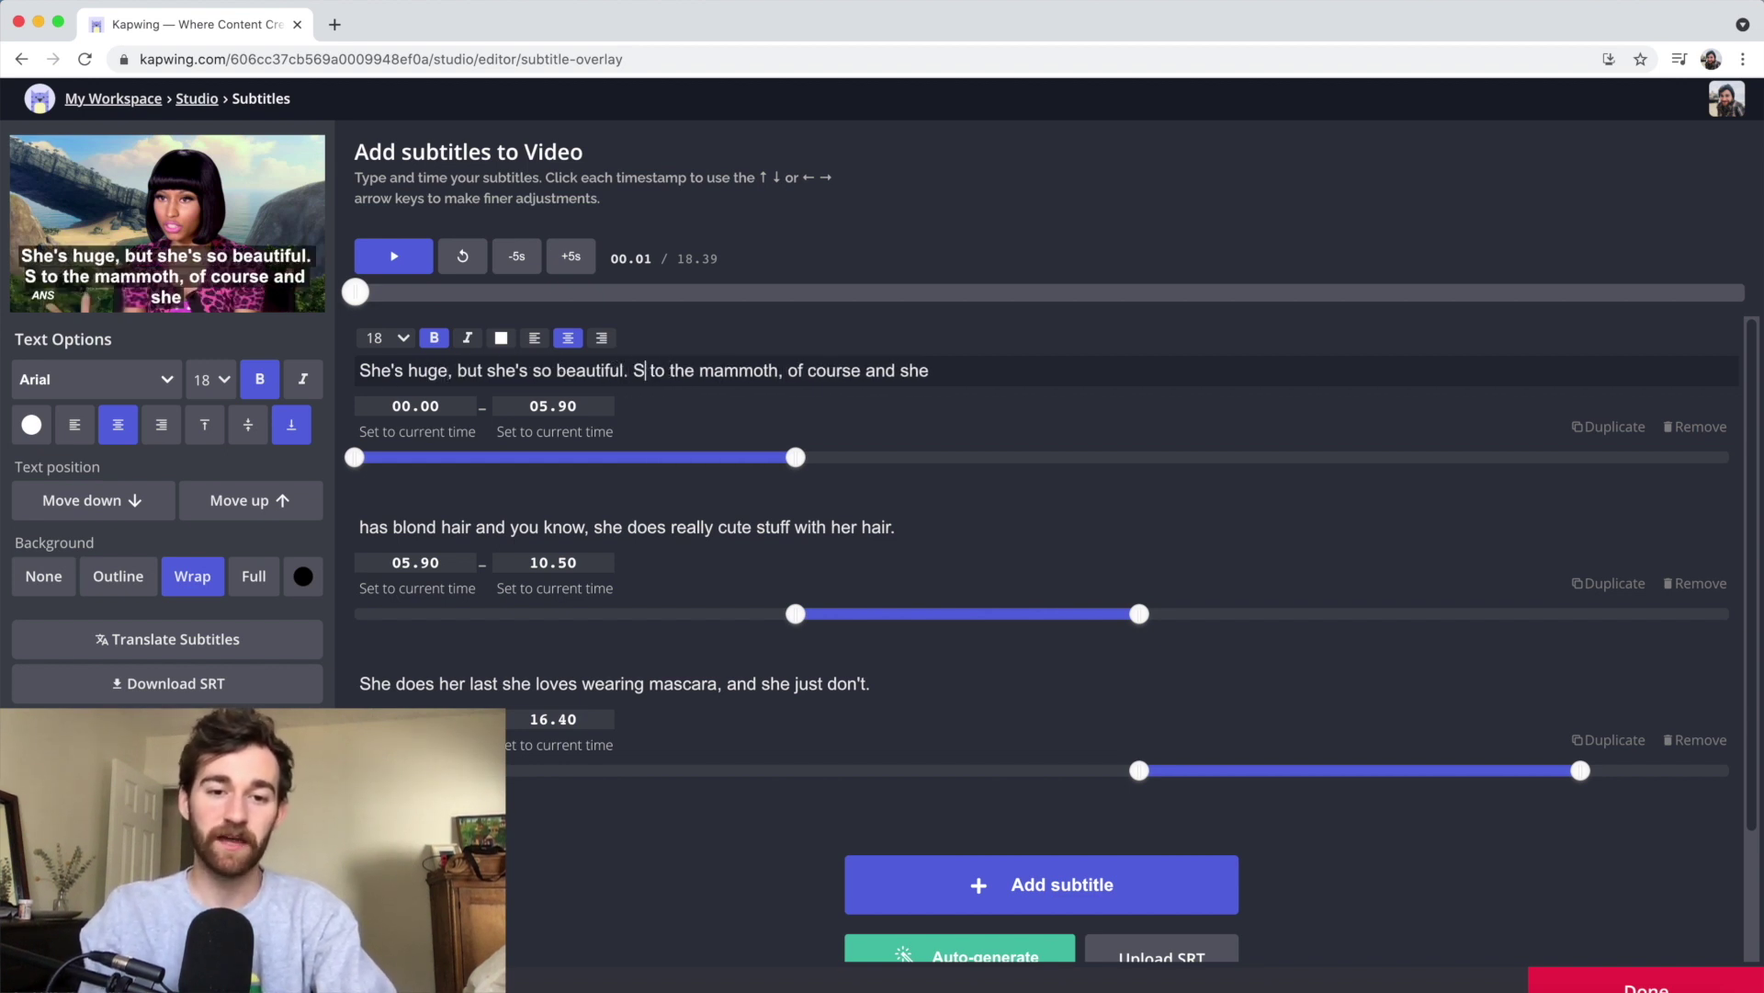
key("Delete")
key("Delete")
key("Delete")
key("Delete")
key("Delete")
key("Delete")
key("Delete")
key("End")
key("BackSpace")
key("BackSpace")
key("BackSpace")
key("BackSpace")
key("BackSpace")
key("BackSpace")
key("BackSpace")
key("BackSpace")
Step: End the first subtitle at 05.23 and start the second subtitle with 'And she'
left_click_drag(796, 457, 745, 457)
left_click(371, 529)
type("And she")
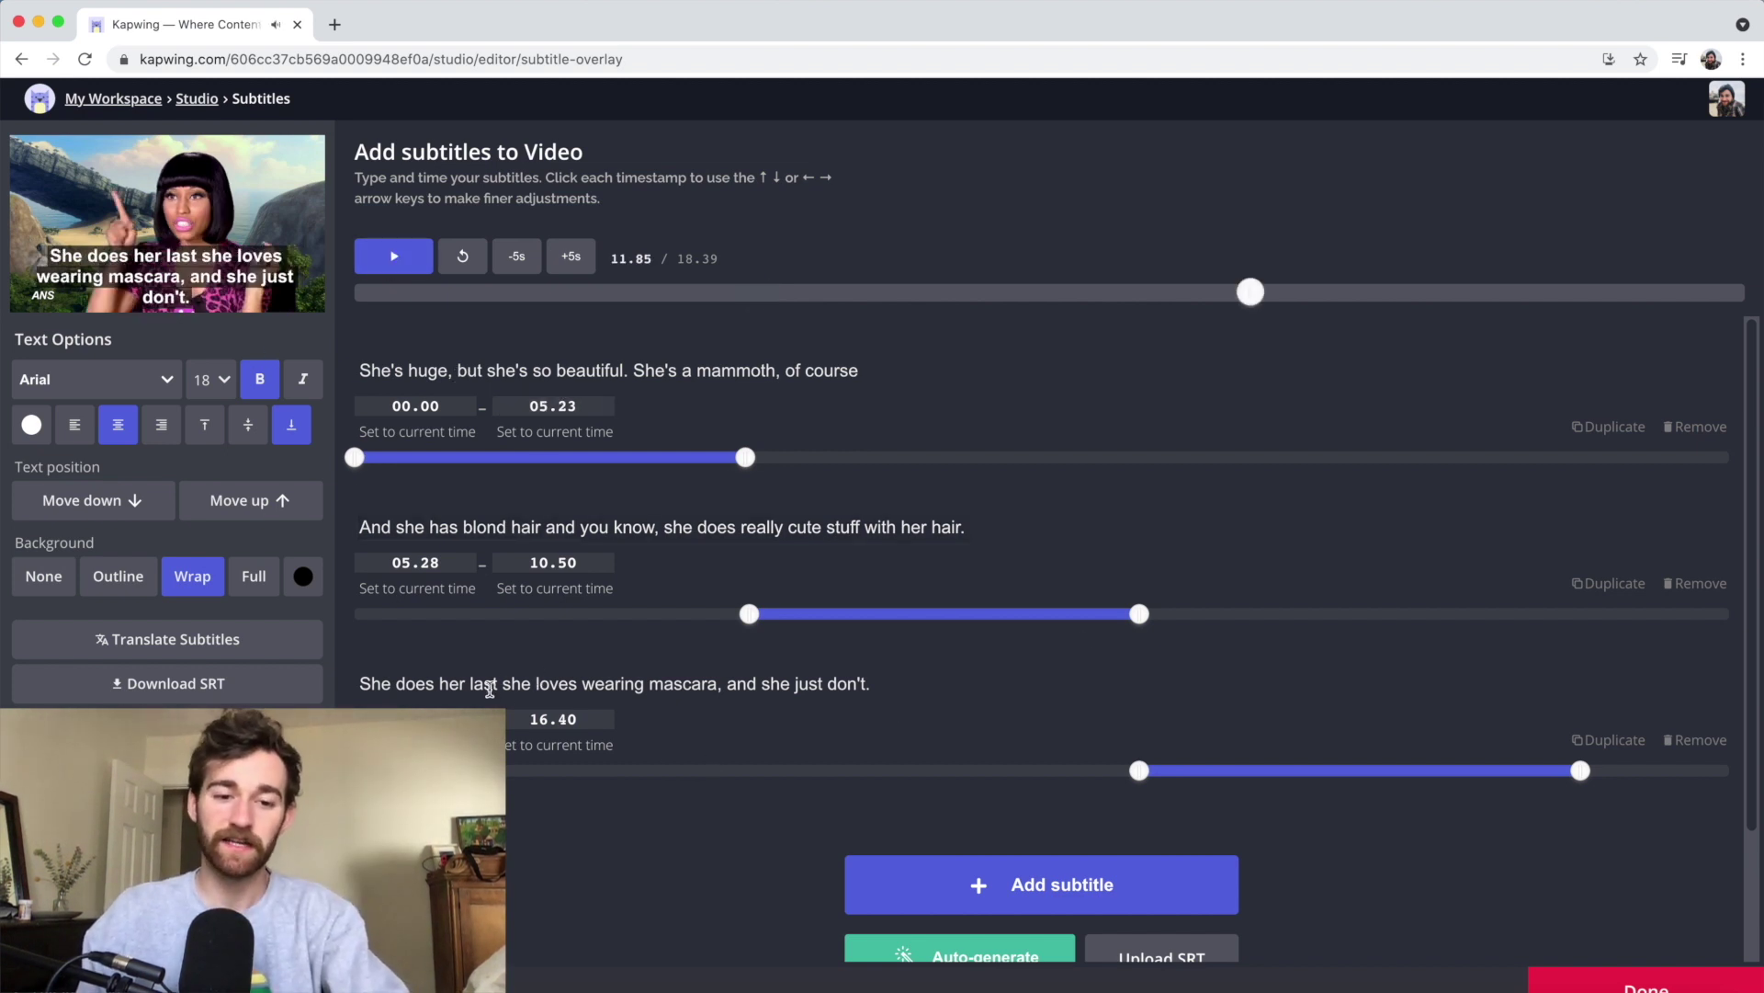
Step: Change 'last' to 'lashes,' in the third subtitle and replace 'don't.' with ', you know... she's cutesy.'
left_click(505, 681)
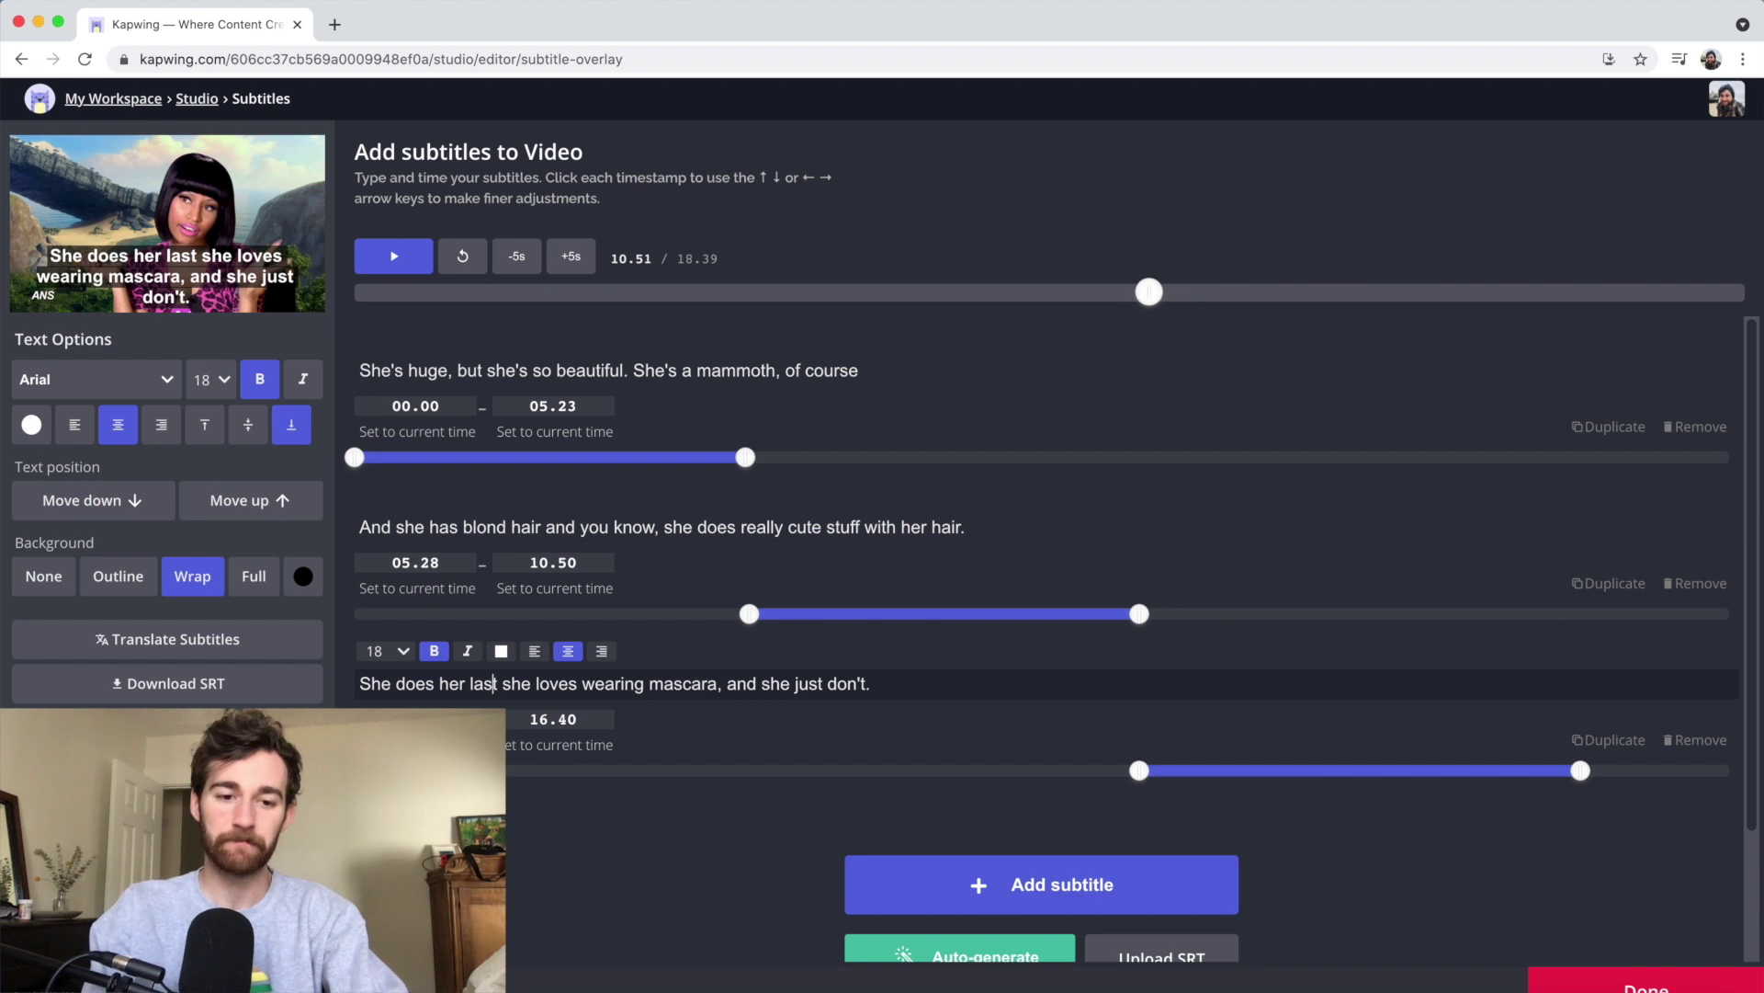
key("BackSpace")
type("hes,")
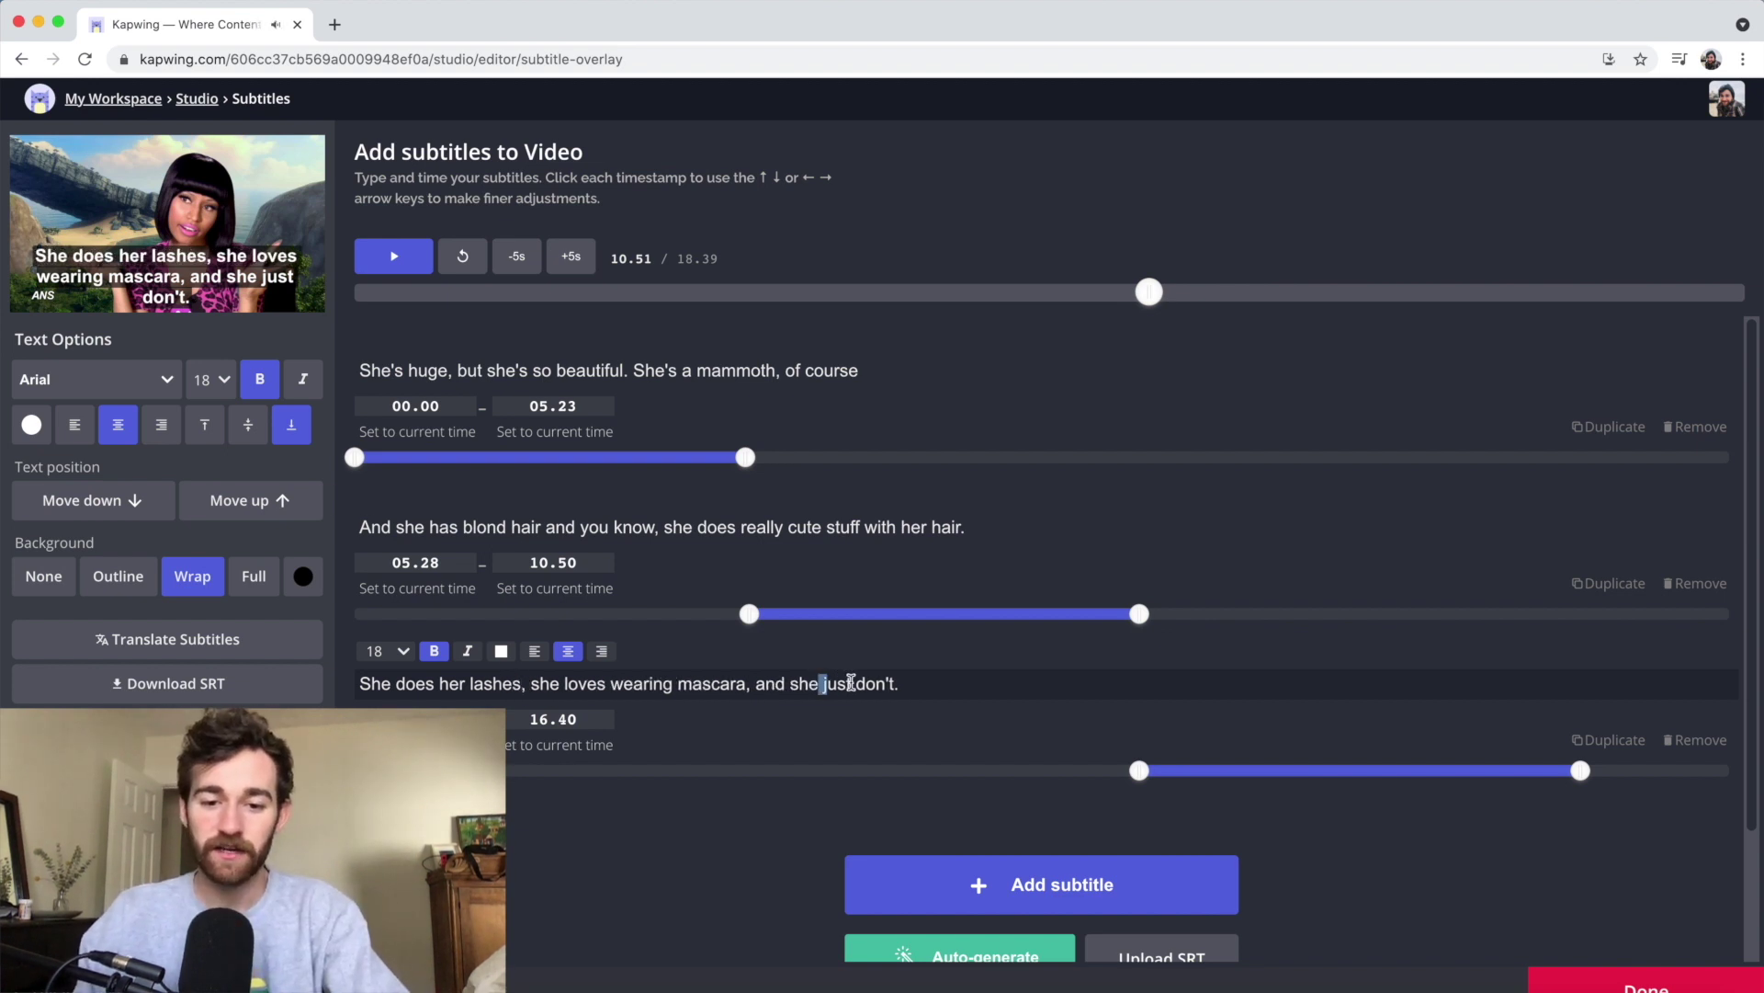
left_click_drag(904, 683, 854, 683)
key("BackSpace")
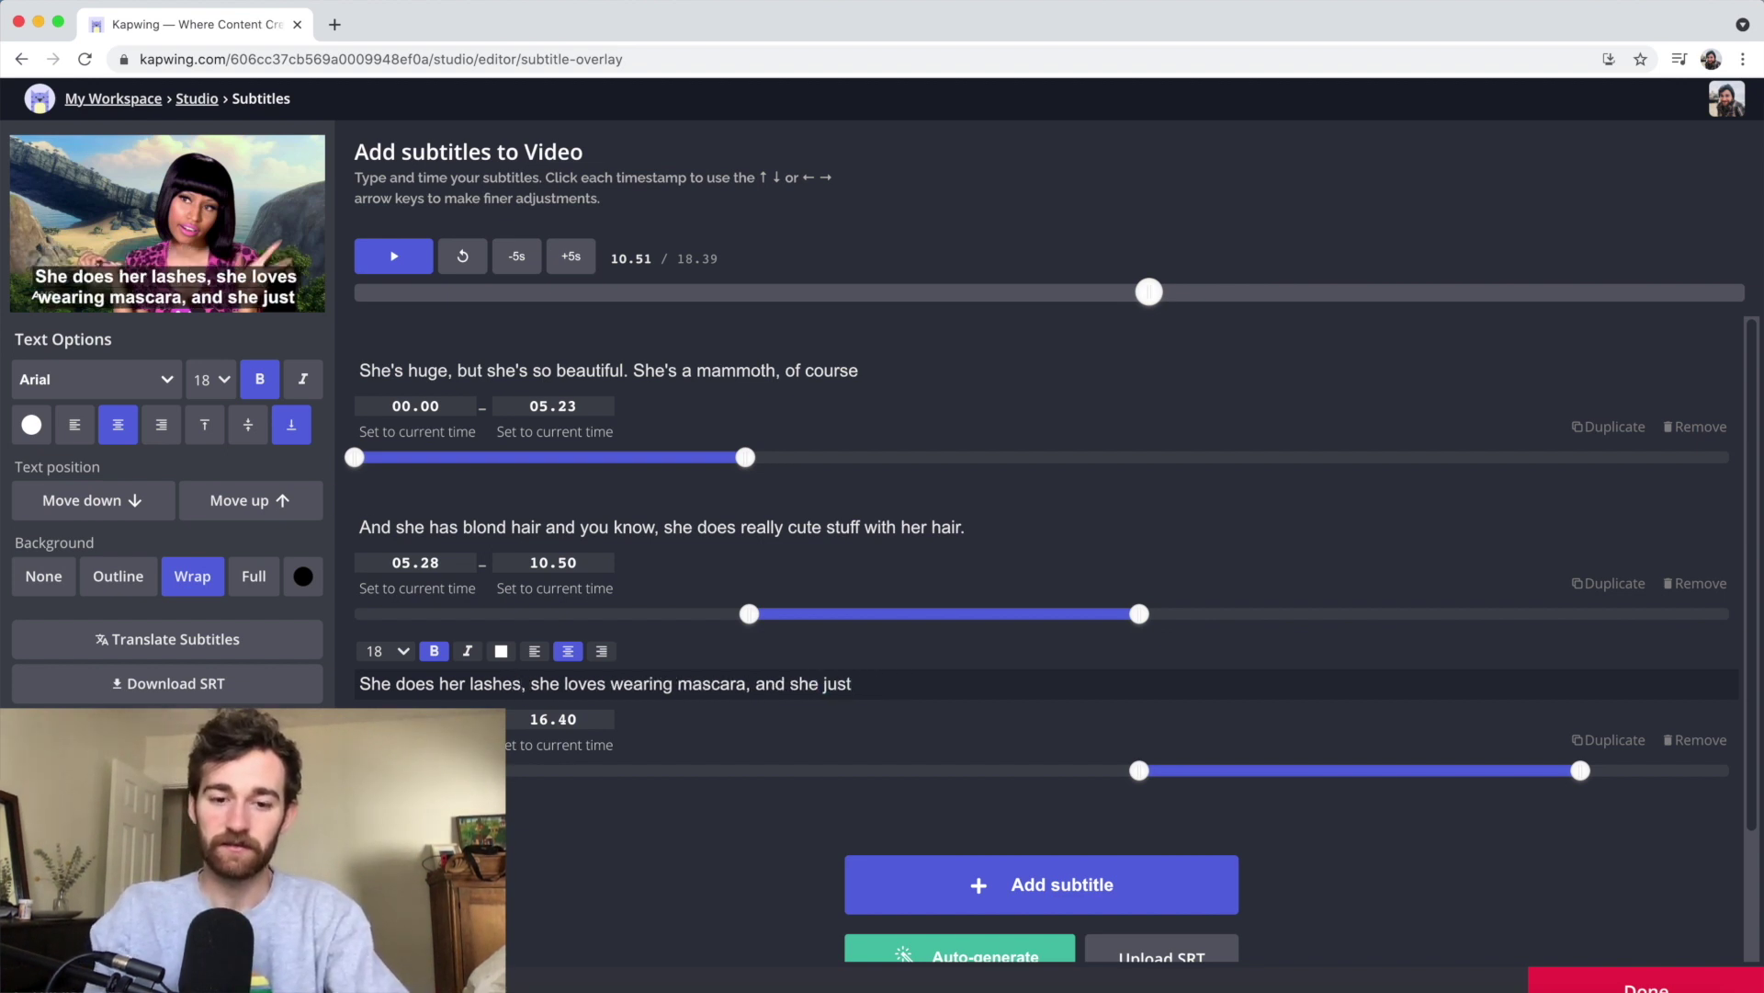
type(", you know")
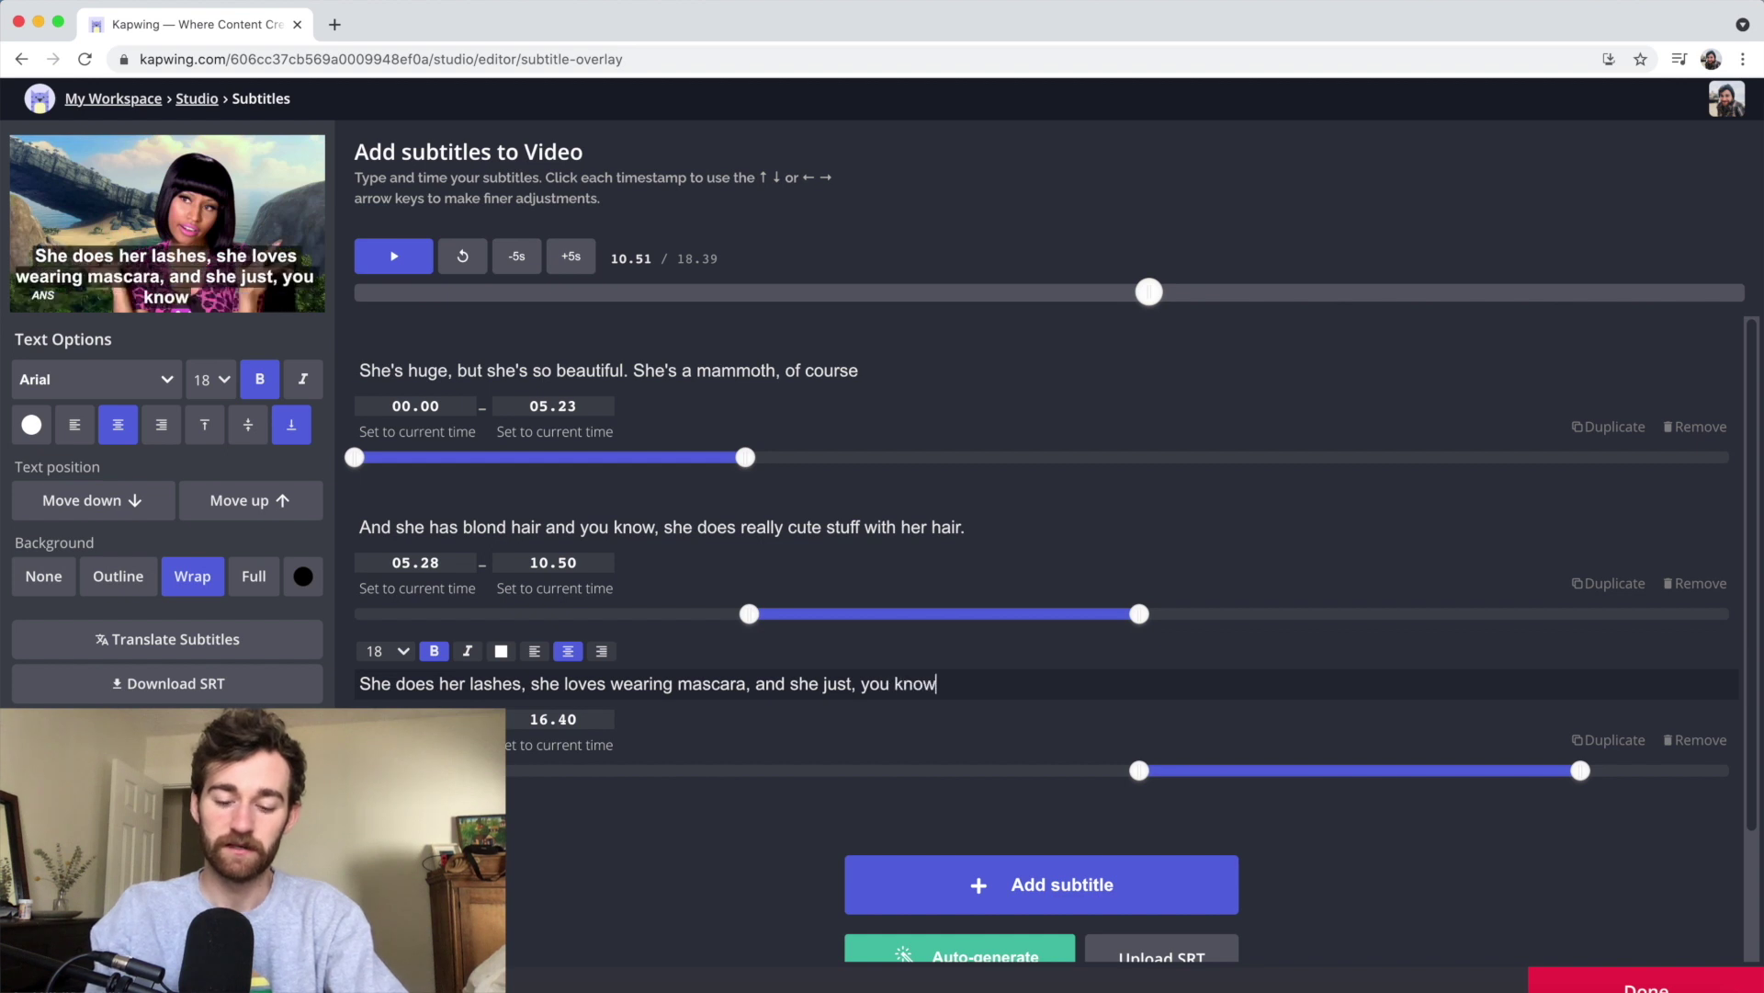
type("... sh")
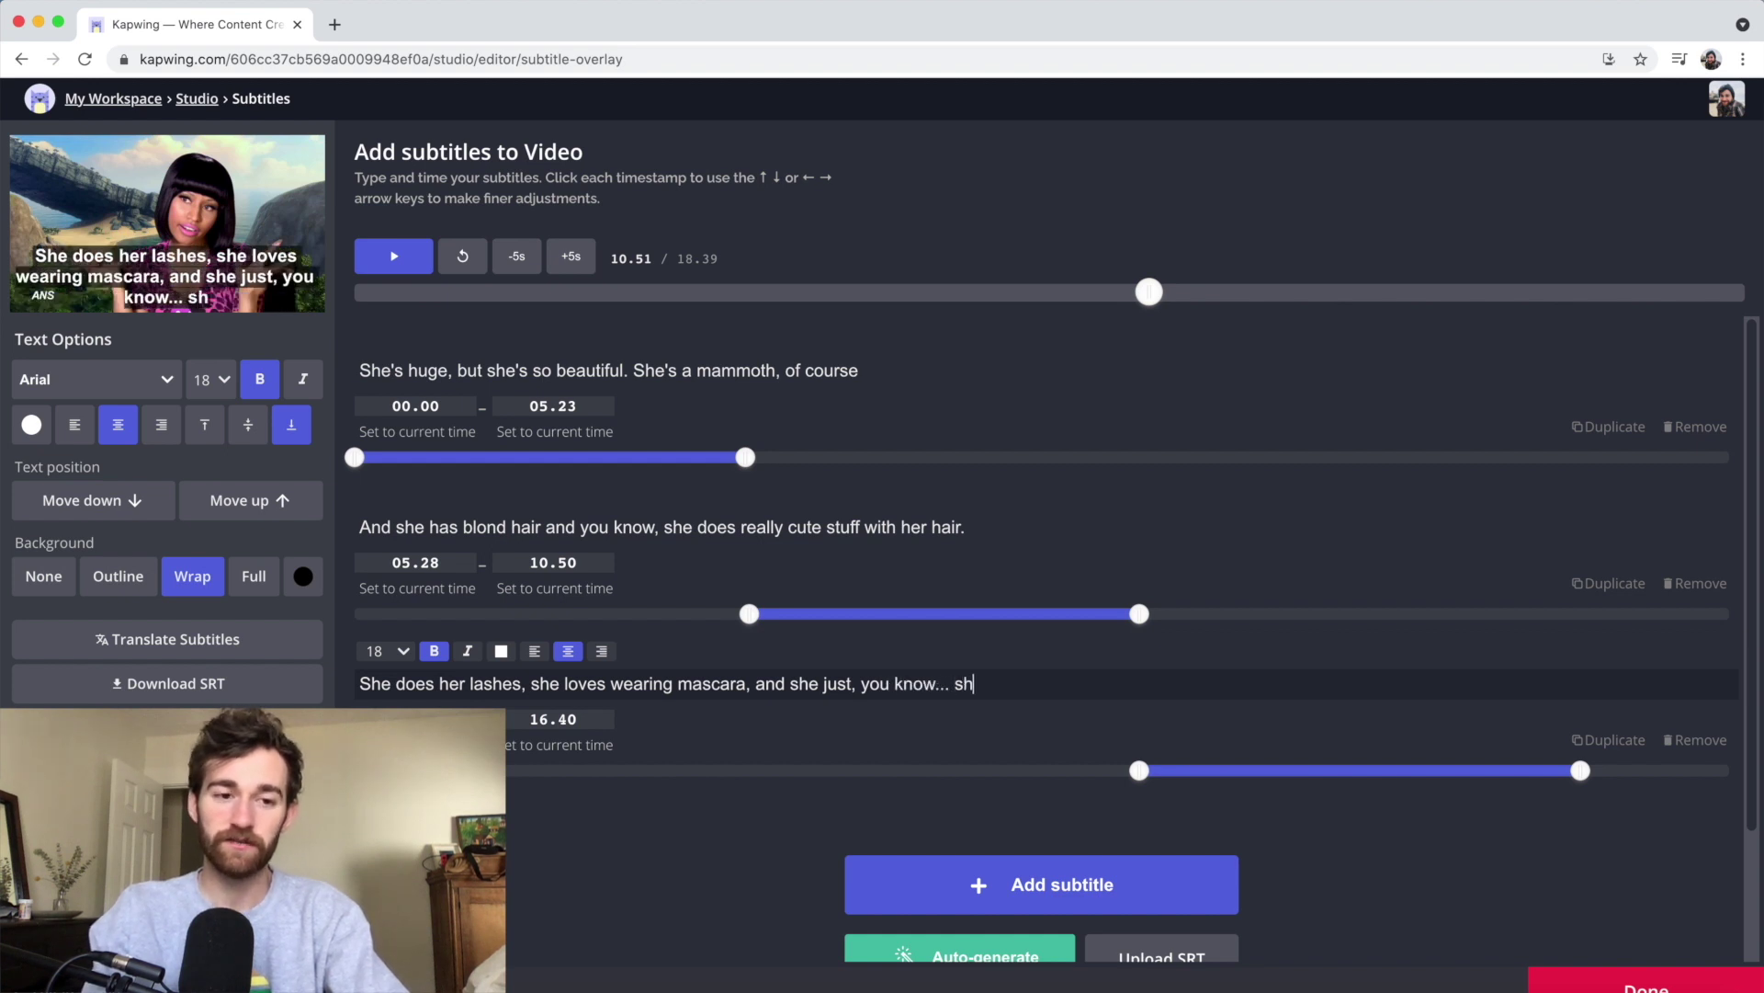
type("e's cutesy.")
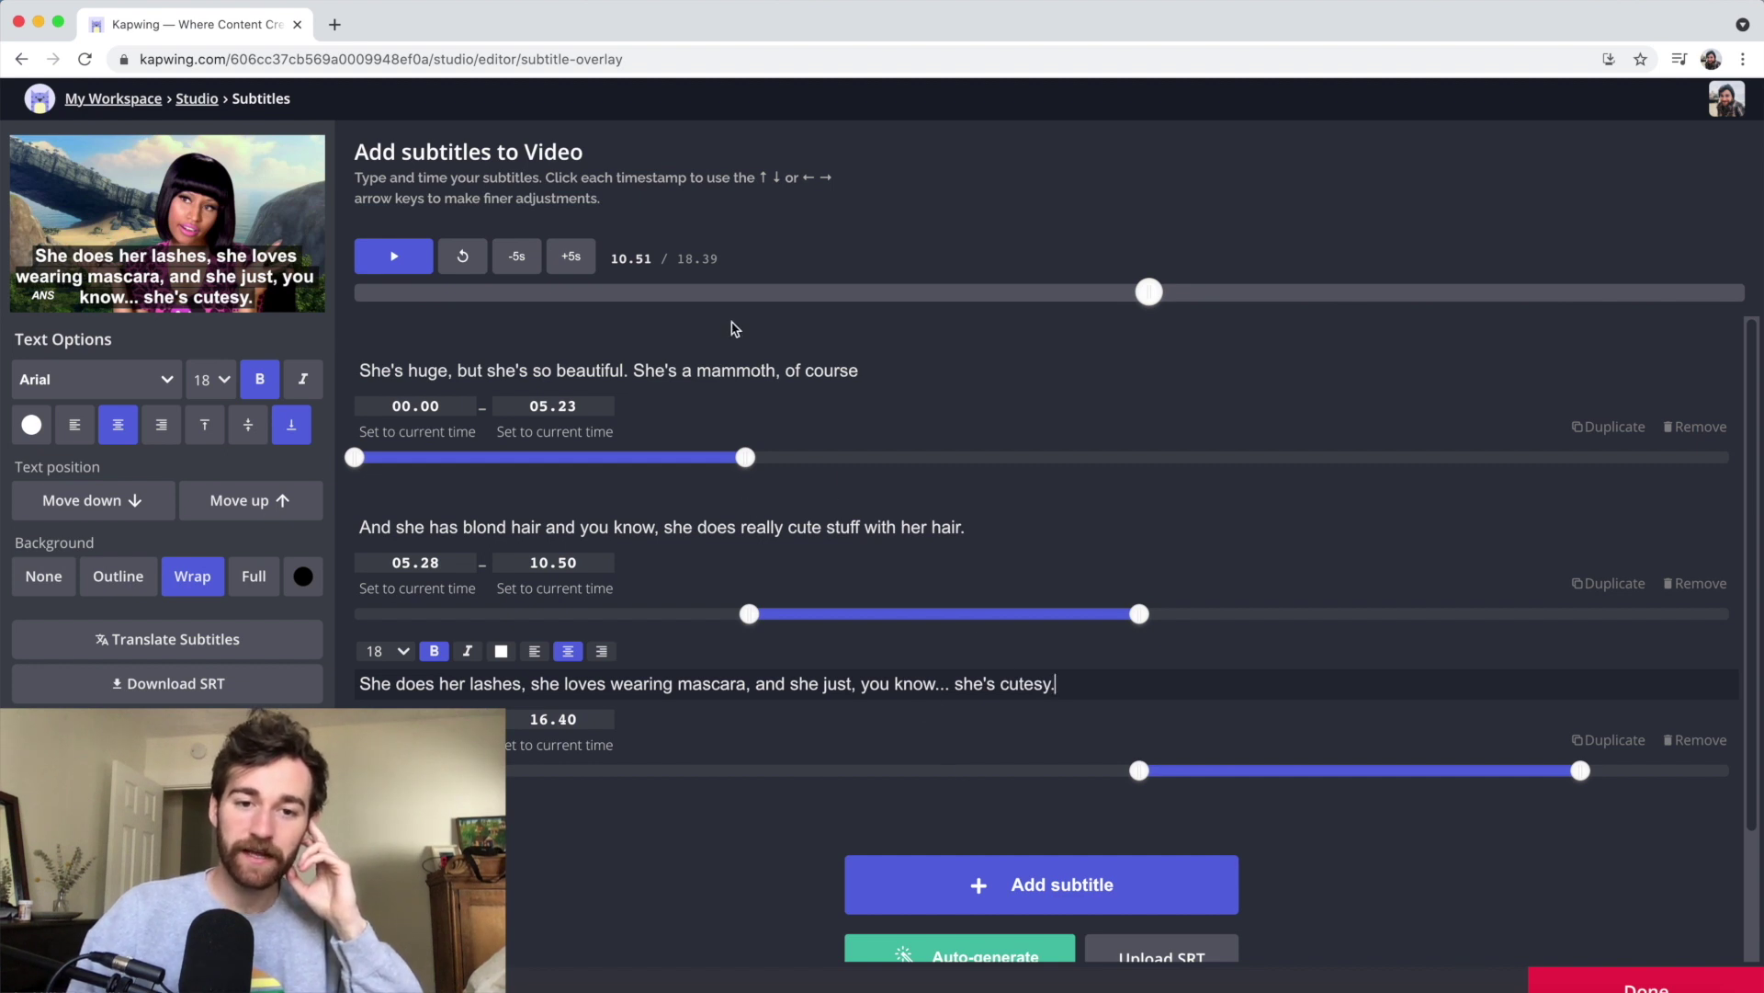
Step: Replay the edited captions from the start, then stretch the last subtitle's end to 18.39
left_click(704, 292)
left_click(377, 261)
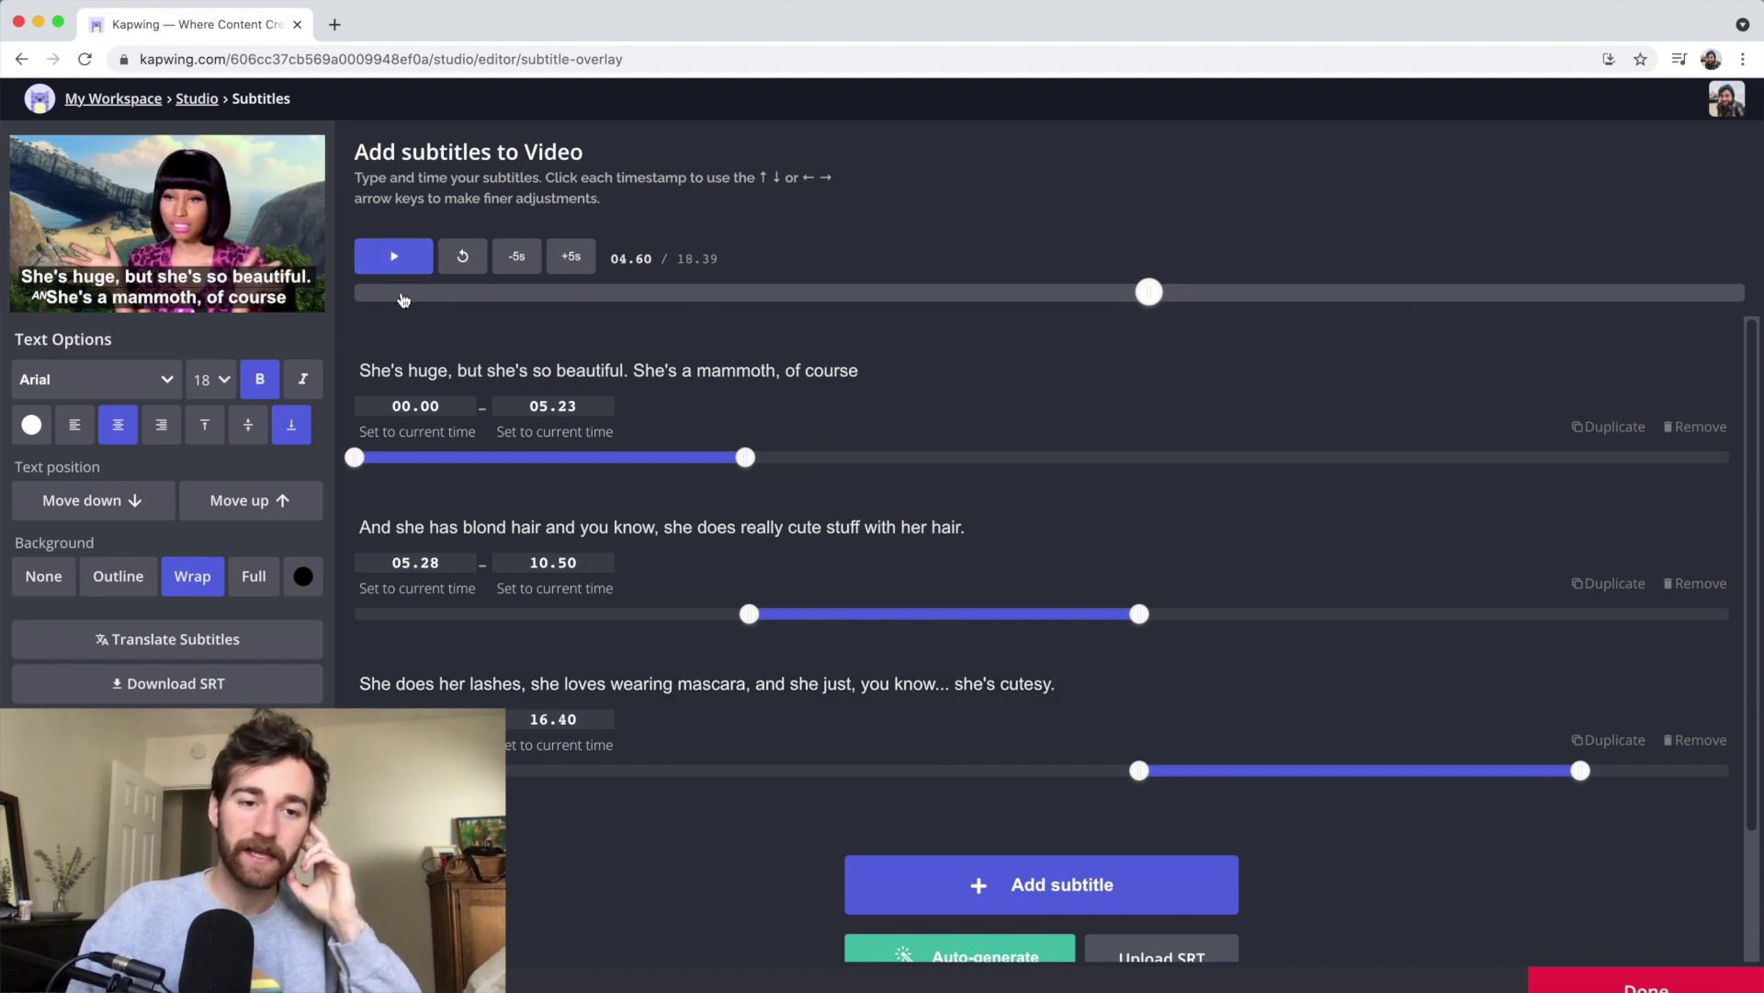
left_click(378, 260)
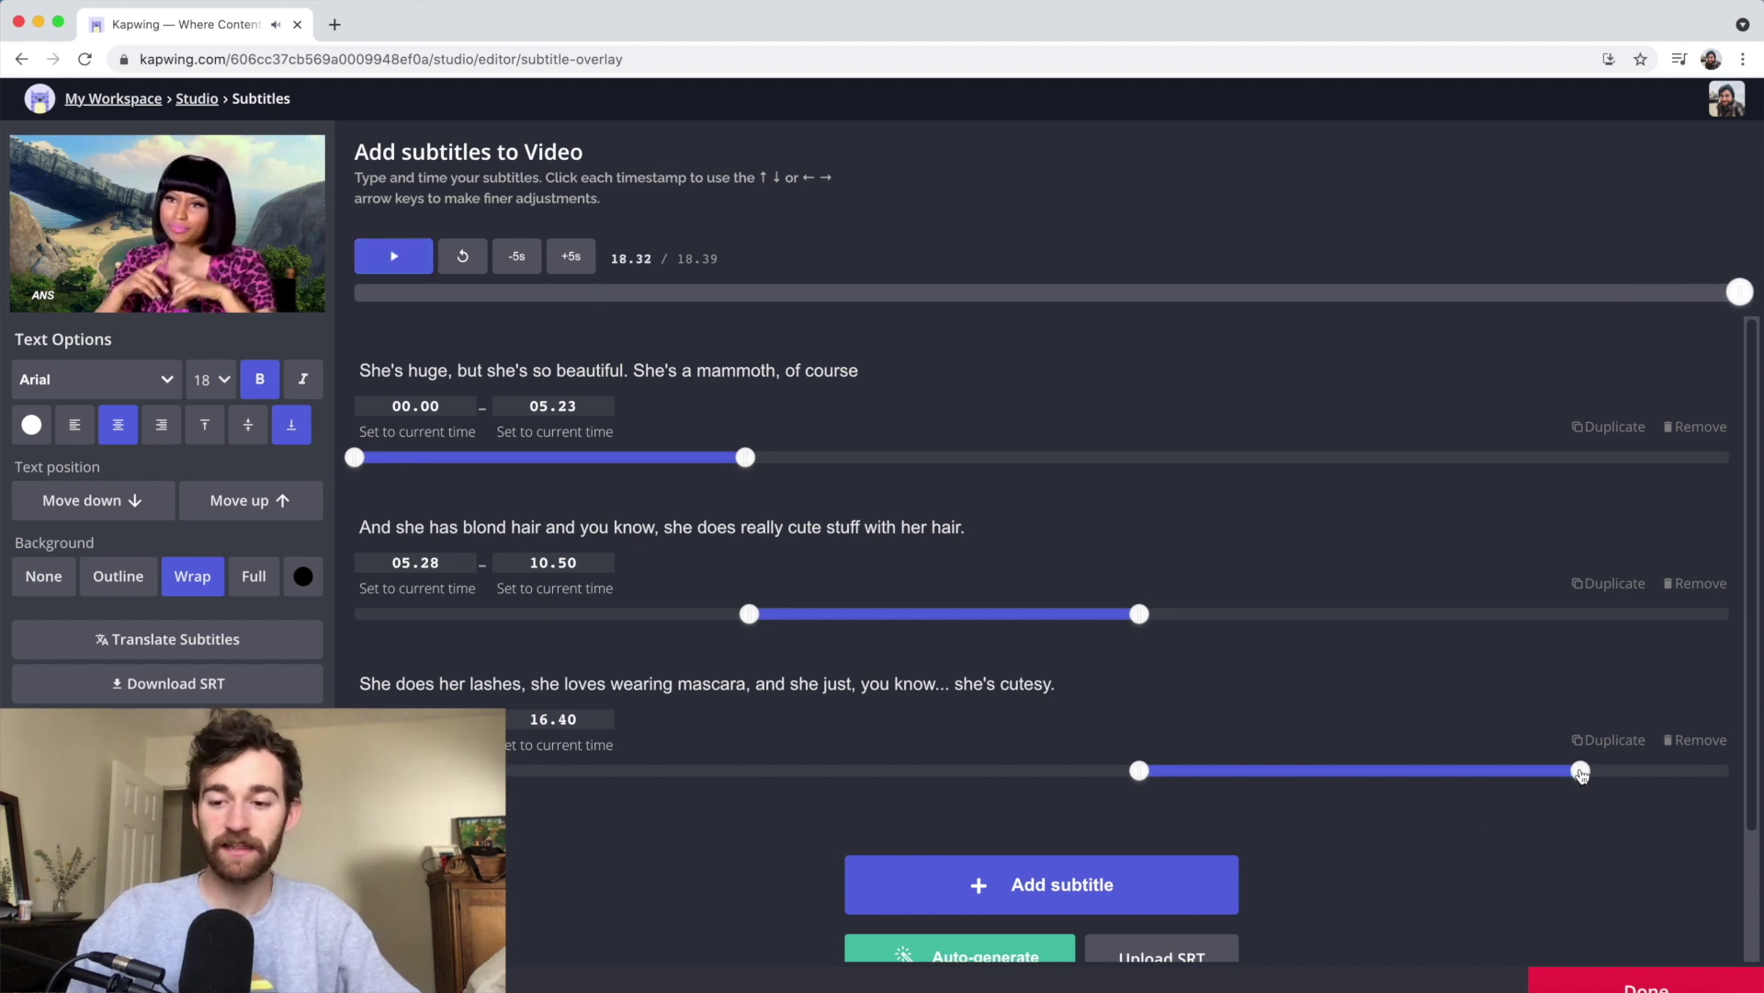
left_click_drag(1582, 774, 1760, 768)
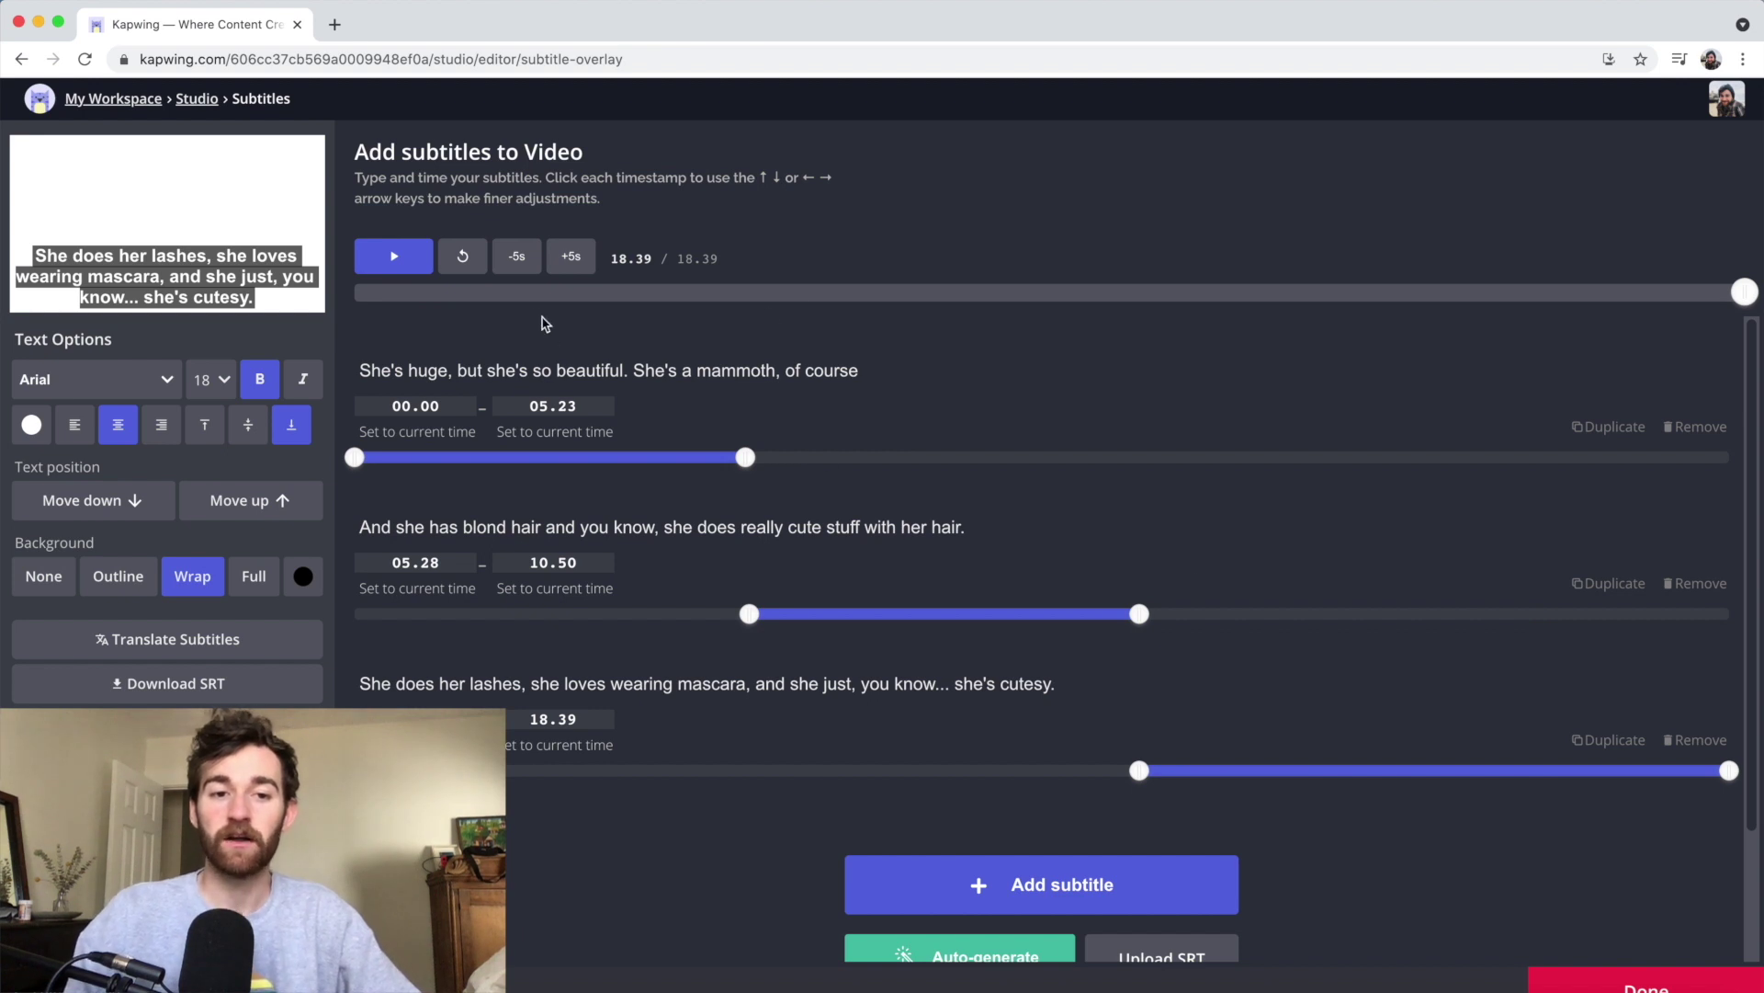
Step: Set the subtitle font size to 14
left_click(526, 294)
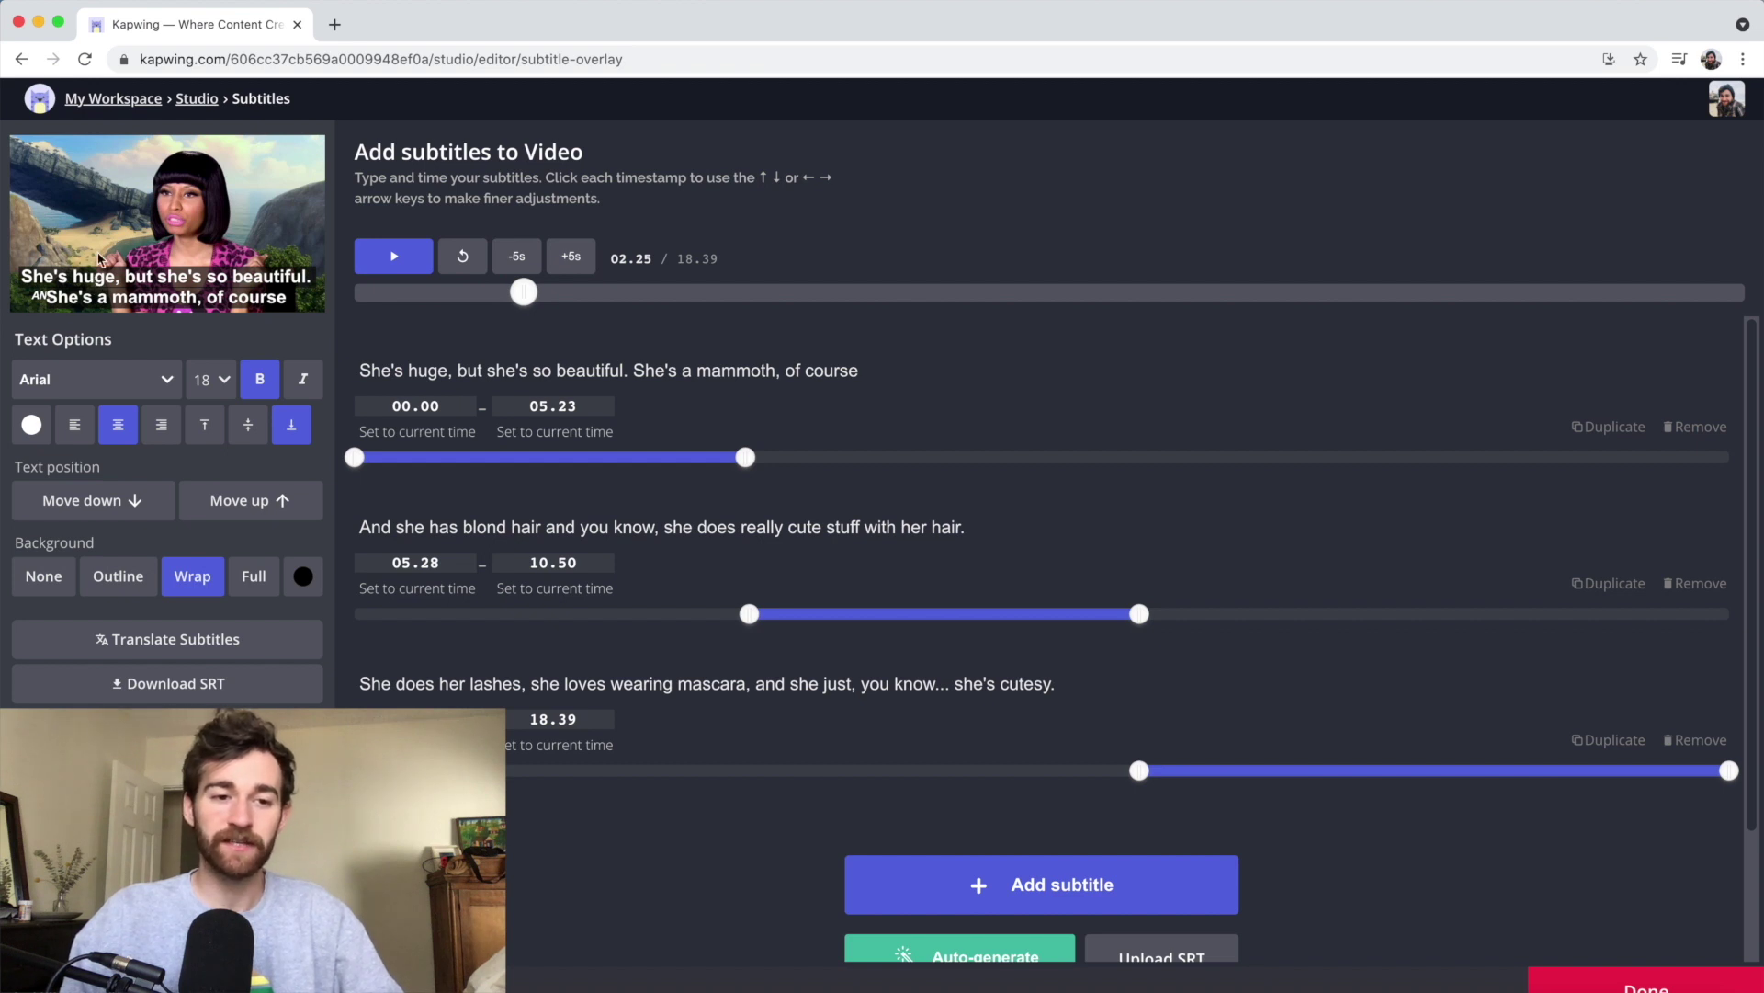
left_click(211, 379)
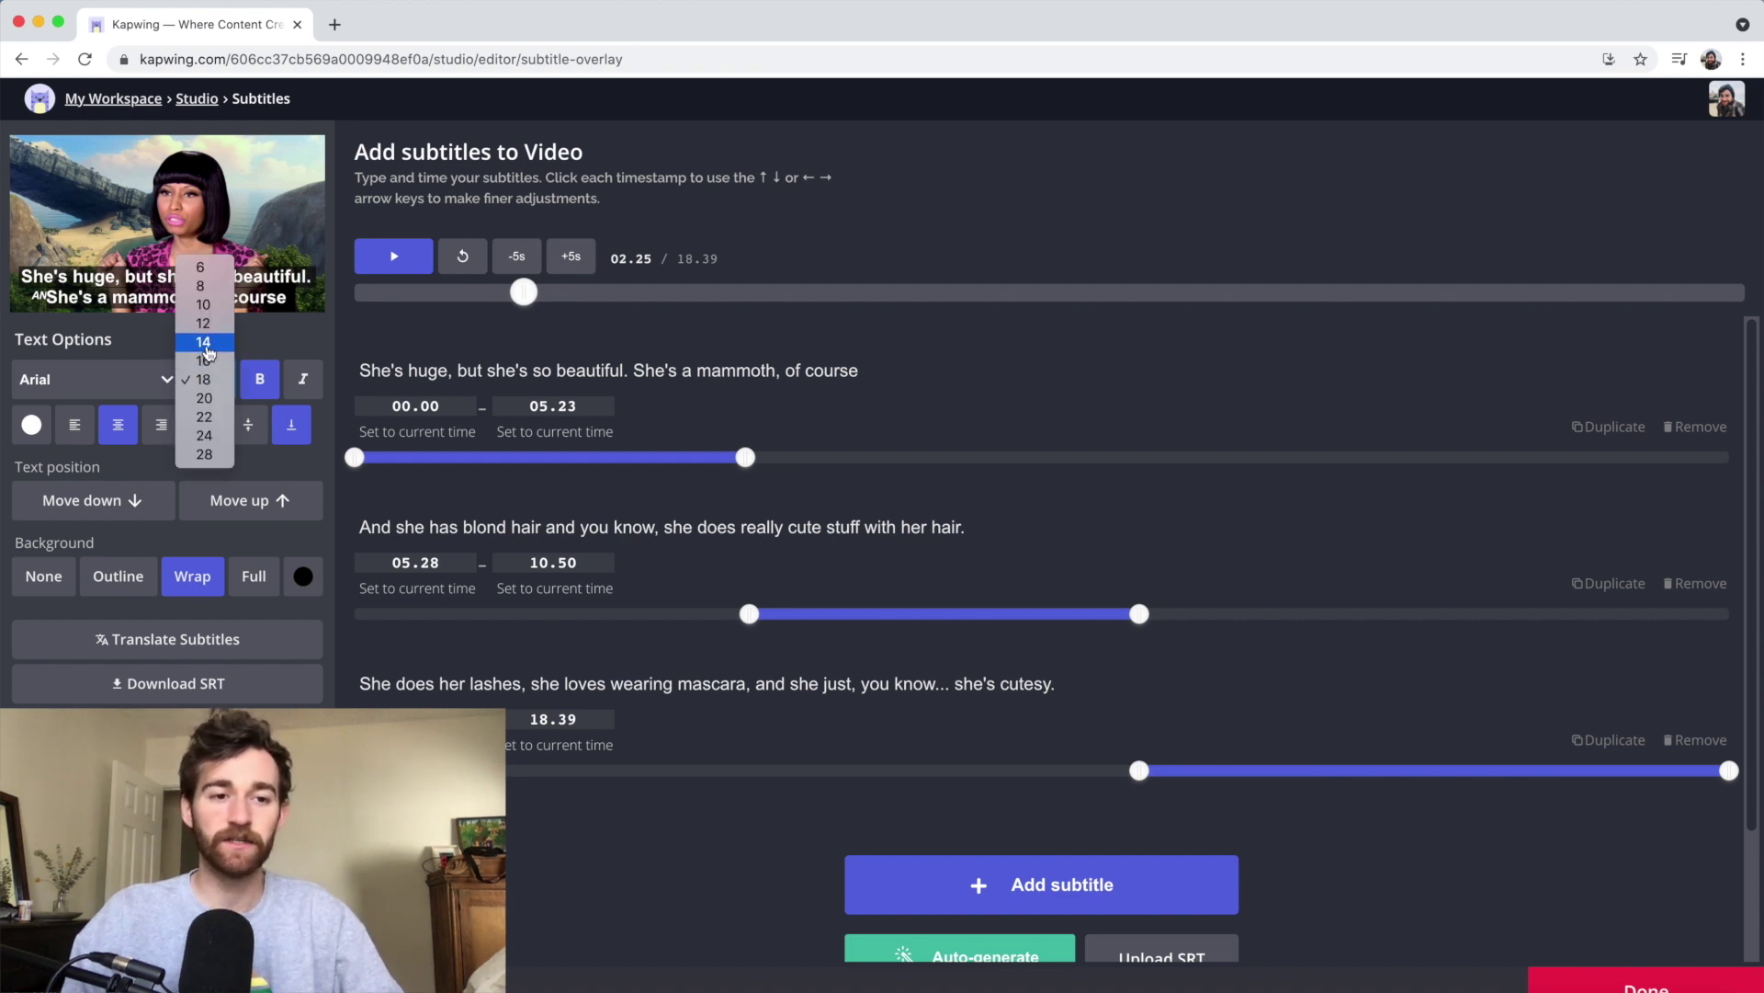
left_click(204, 341)
Step: Preview the subtitles on the video and switch the caption background to Outline
left_click(589, 528)
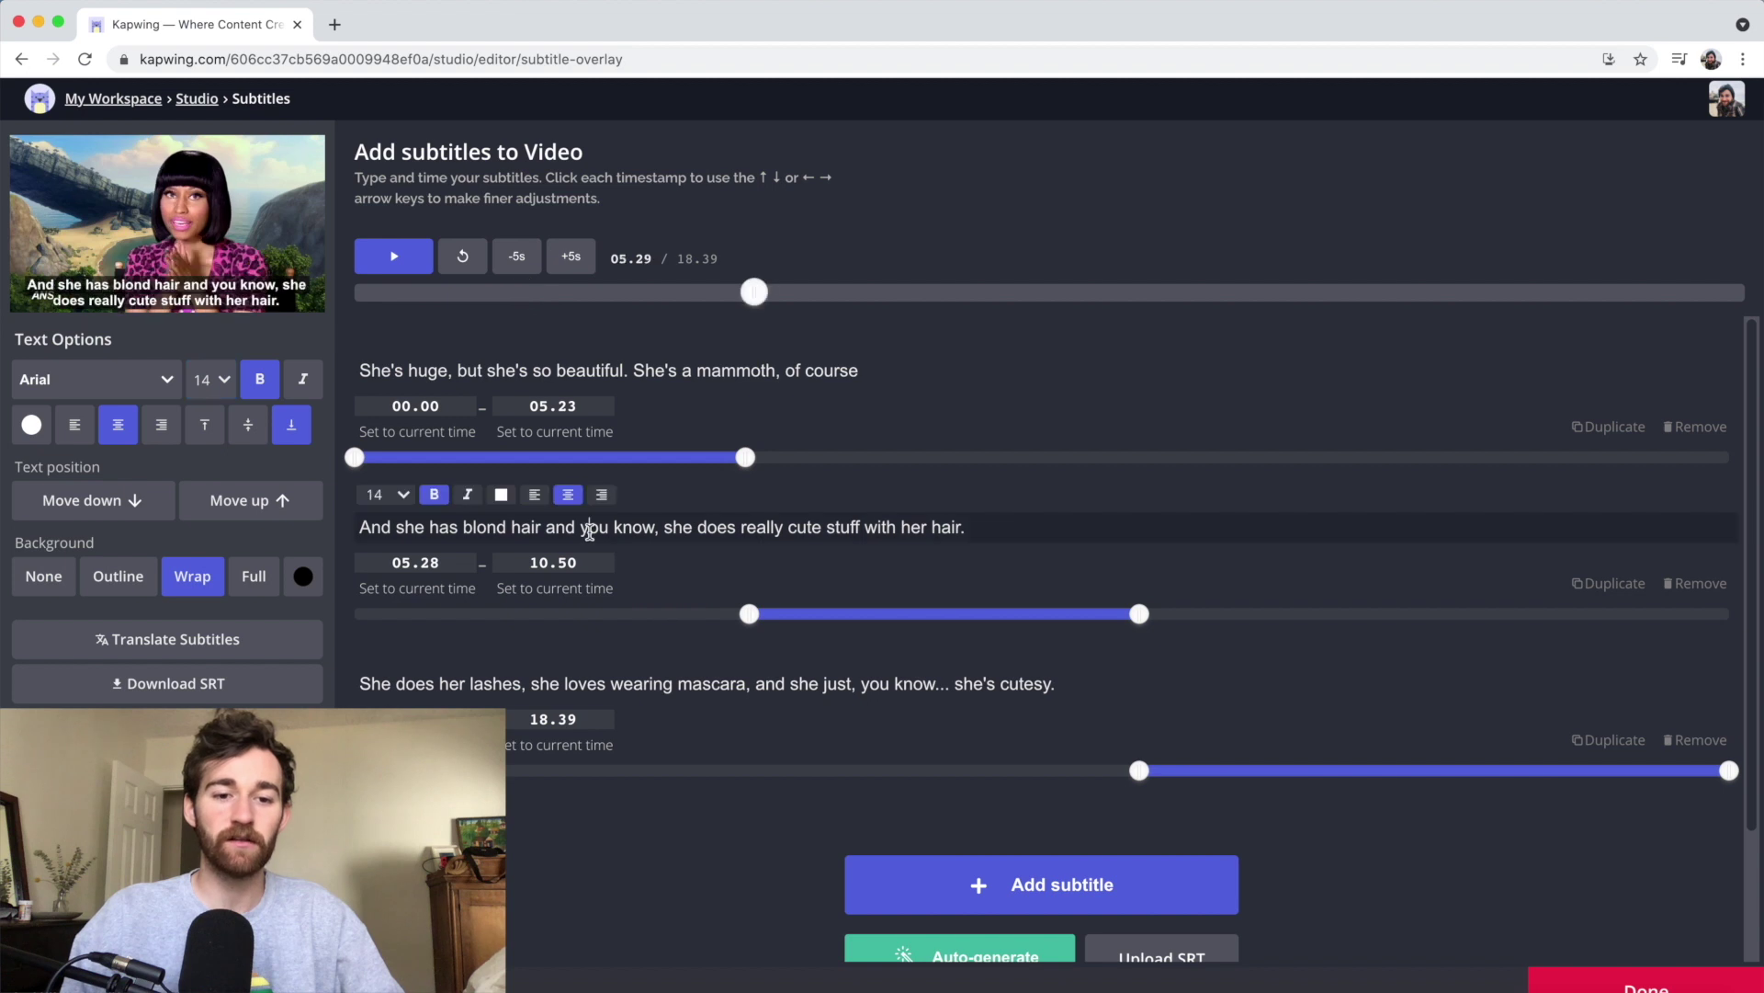
left_click(596, 681)
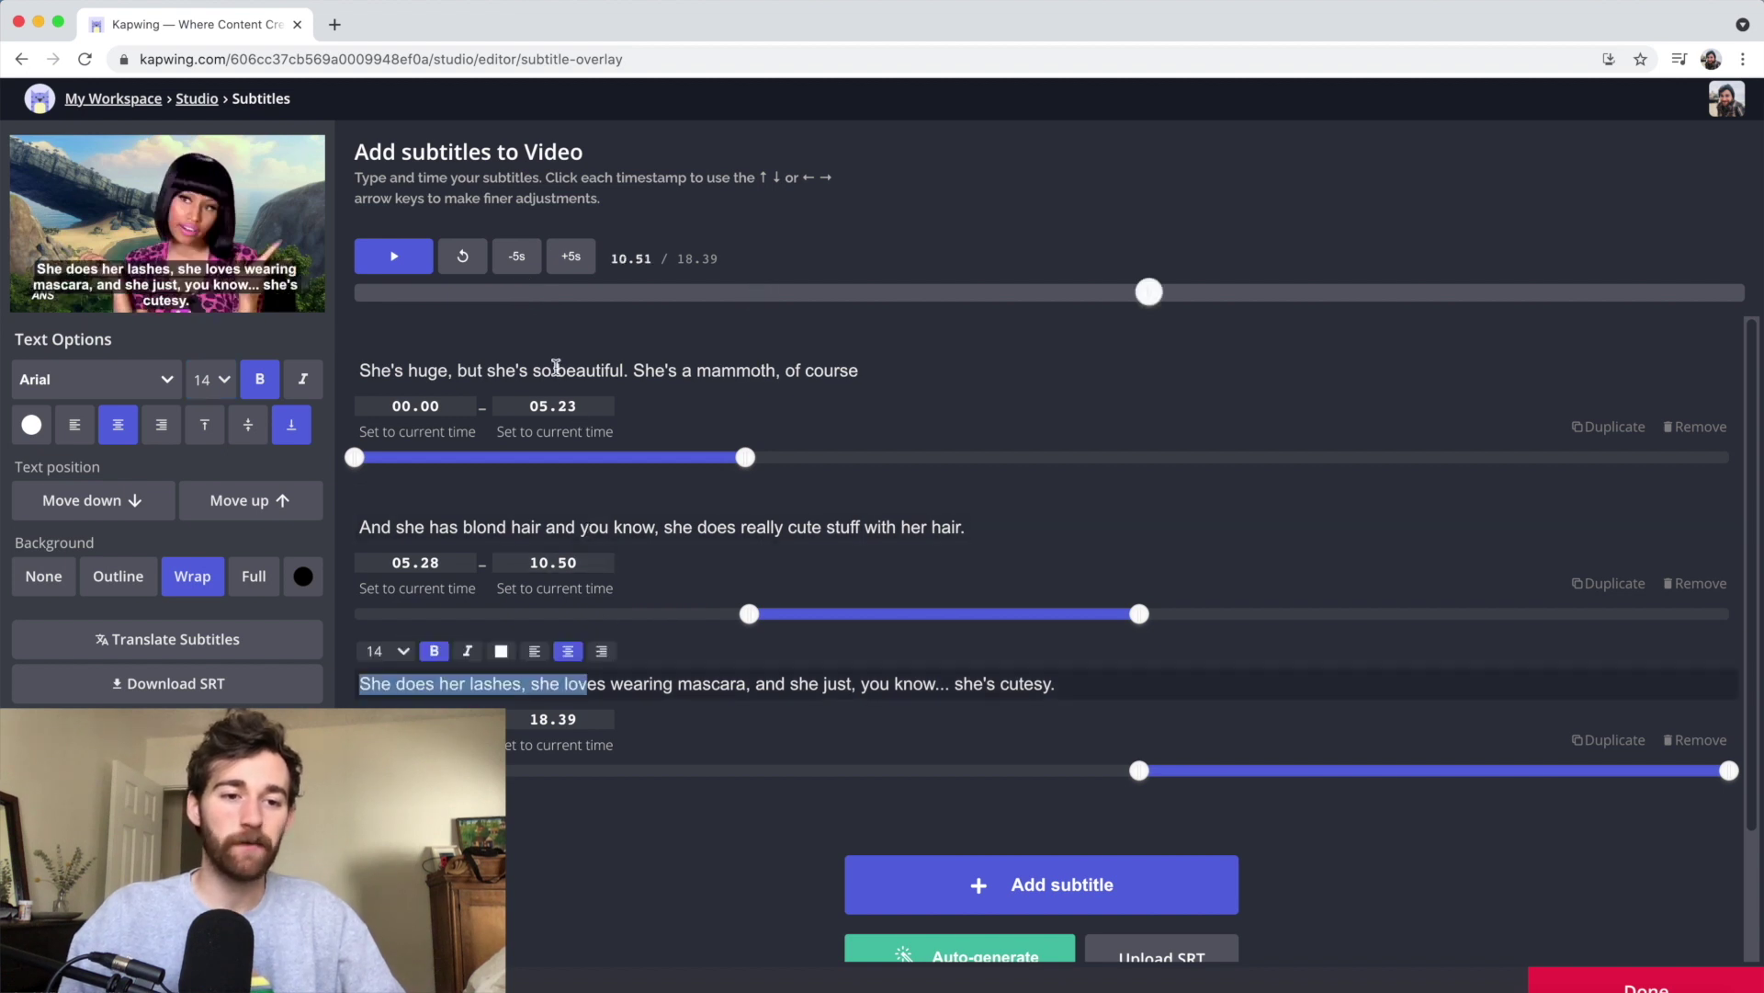
left_click(556, 369)
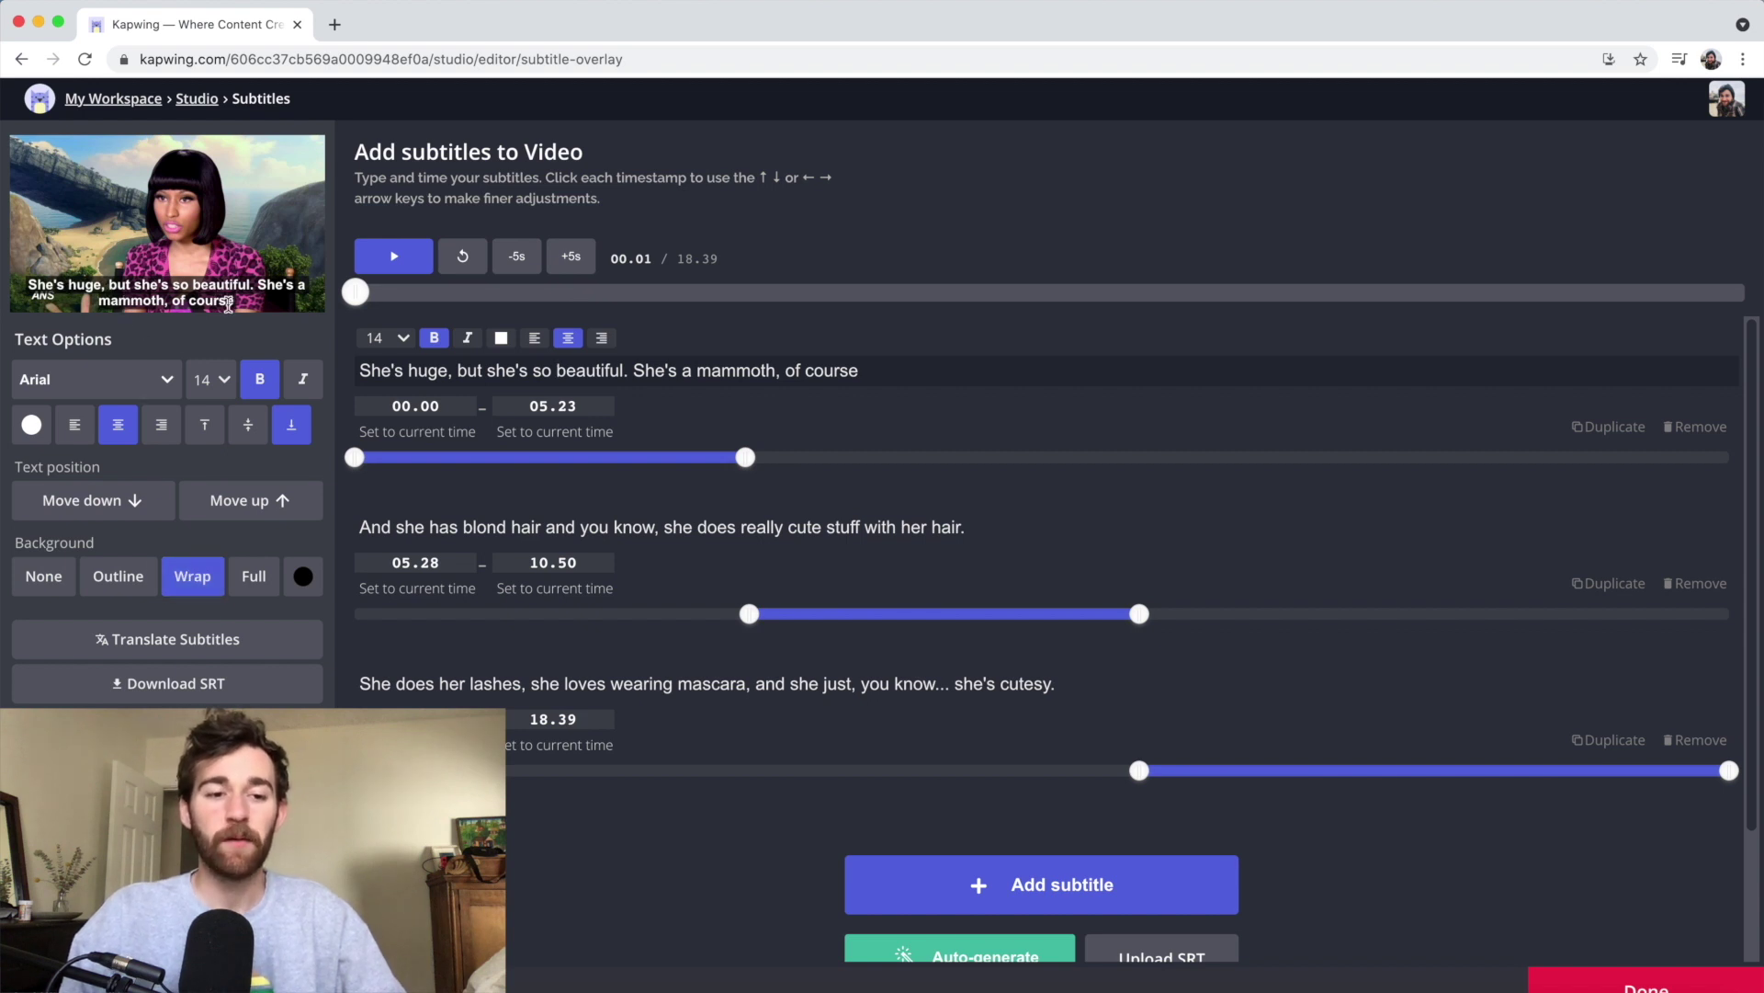
left_click(140, 583)
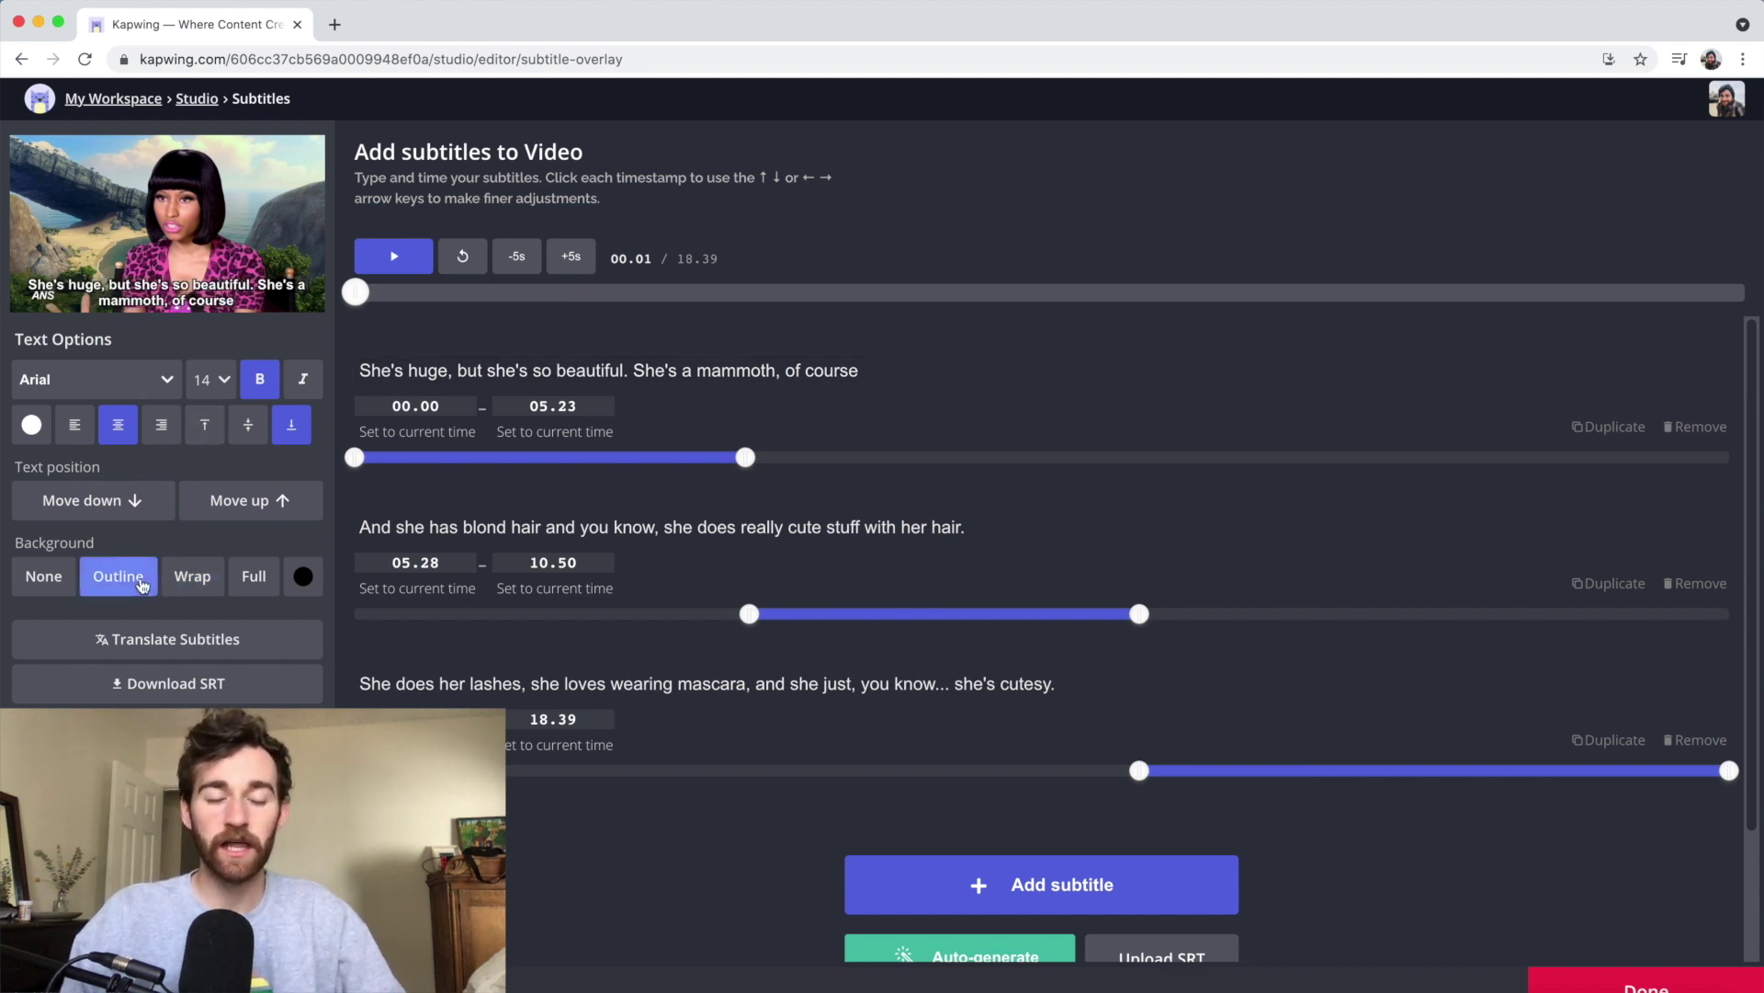
Step: Remove all three existing subtitles and add a new empty one
left_click(1701, 744)
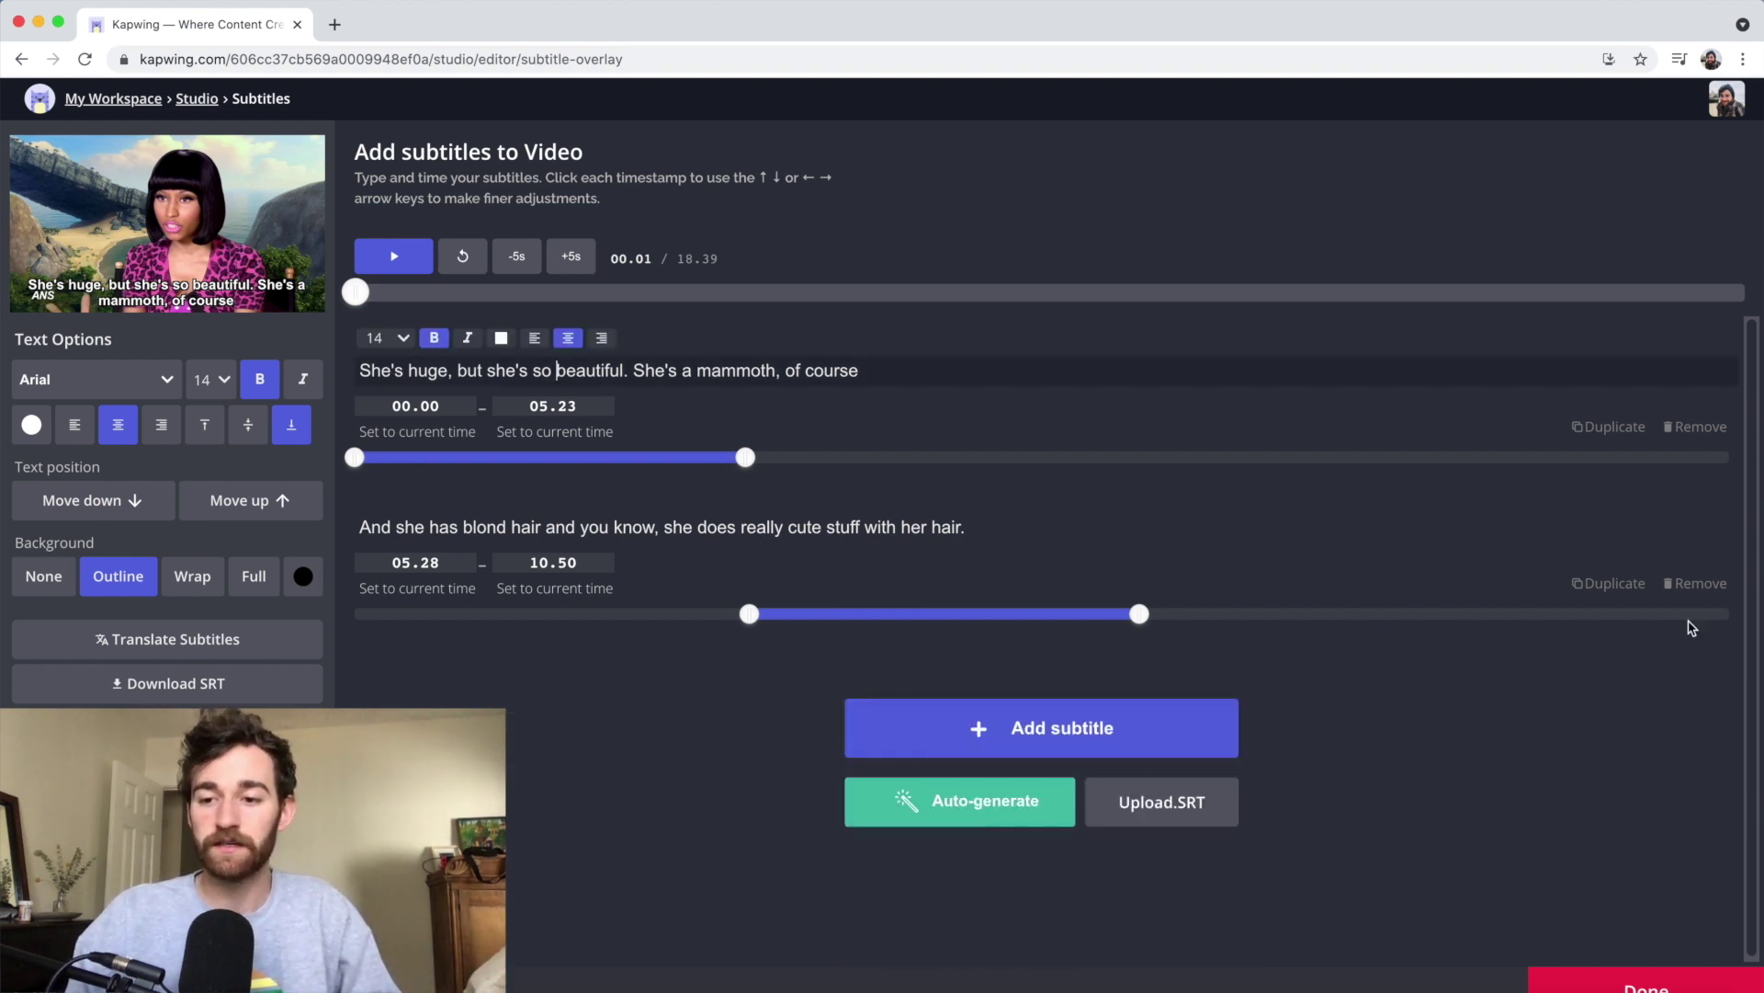
left_click(1696, 583)
left_click(1695, 426)
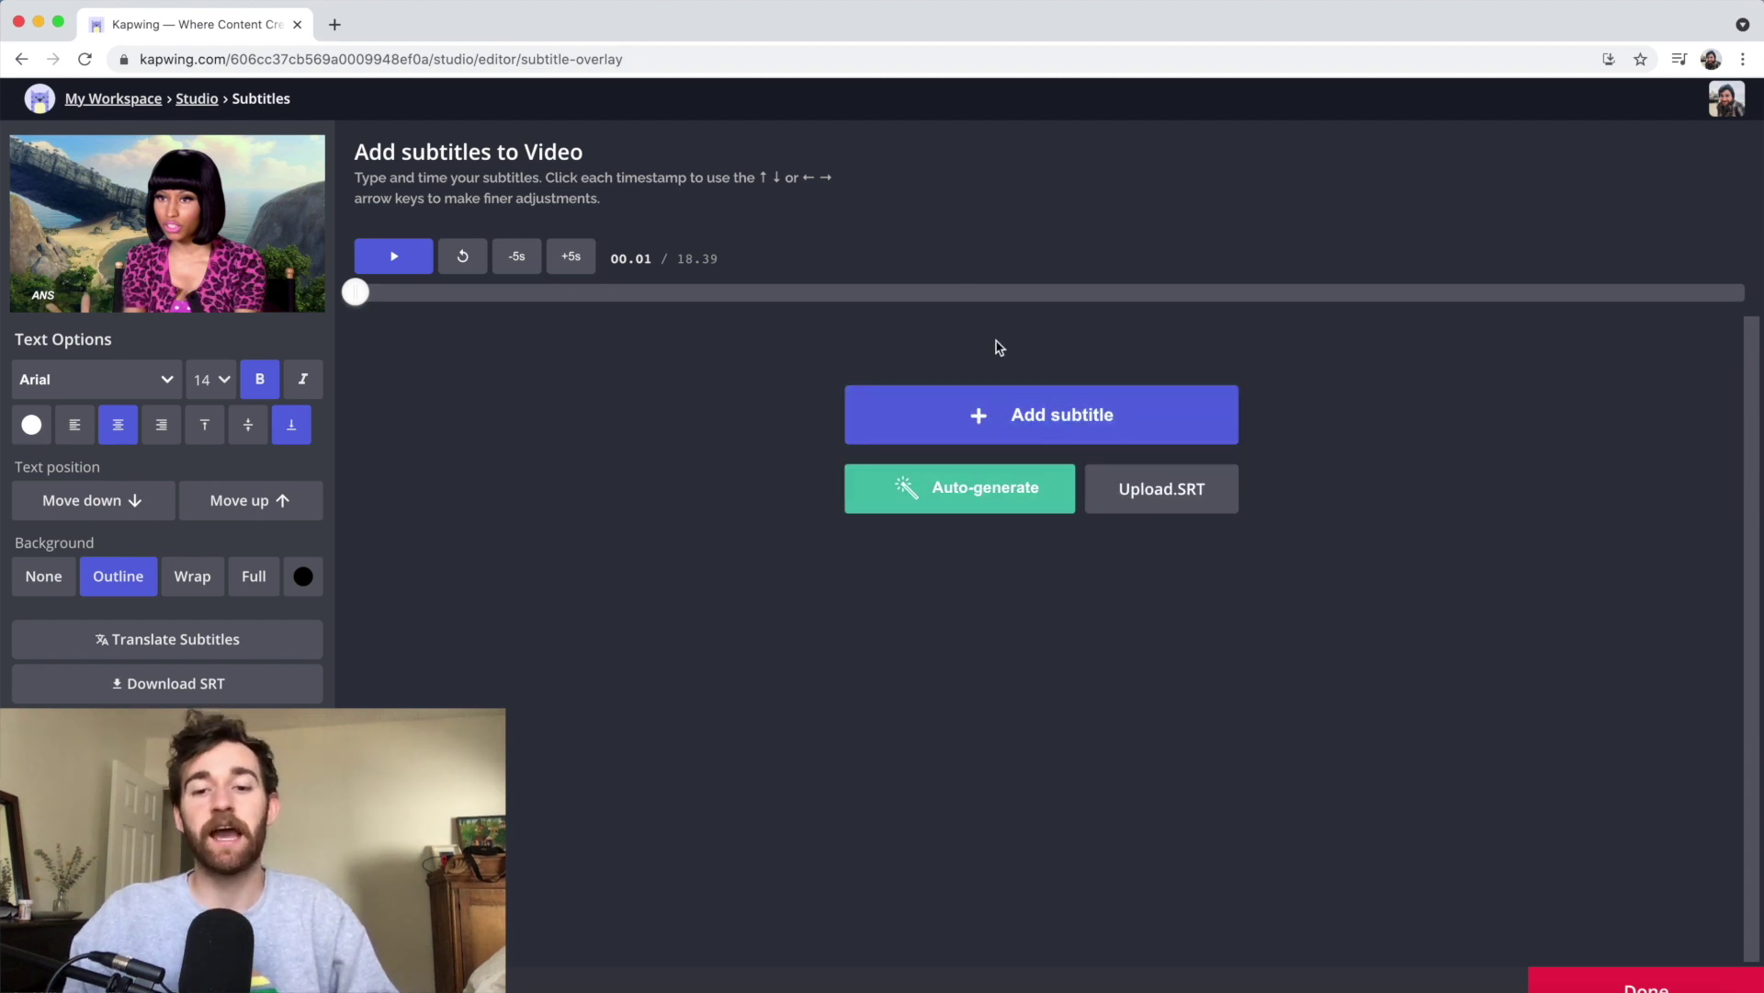
left_click(1028, 411)
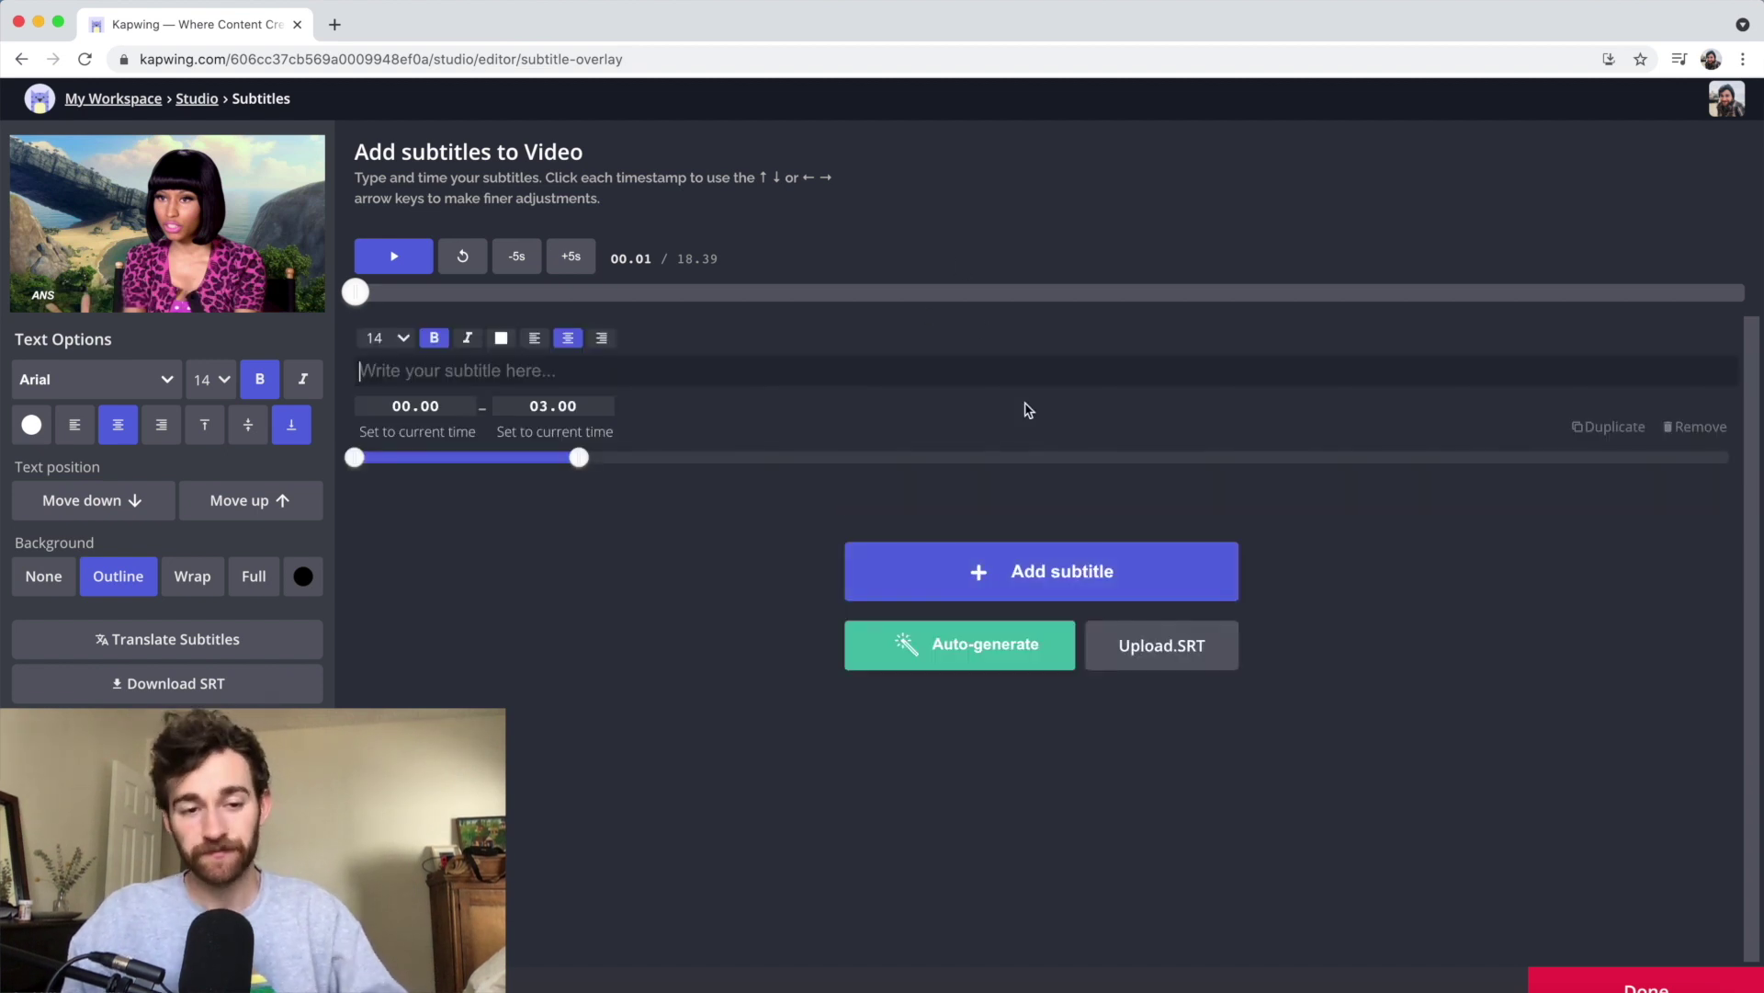
Step: Paste 'She's huge, but she's so beautiful. She's a mammoth of course.' and end it at 04.83
left_click(426, 365)
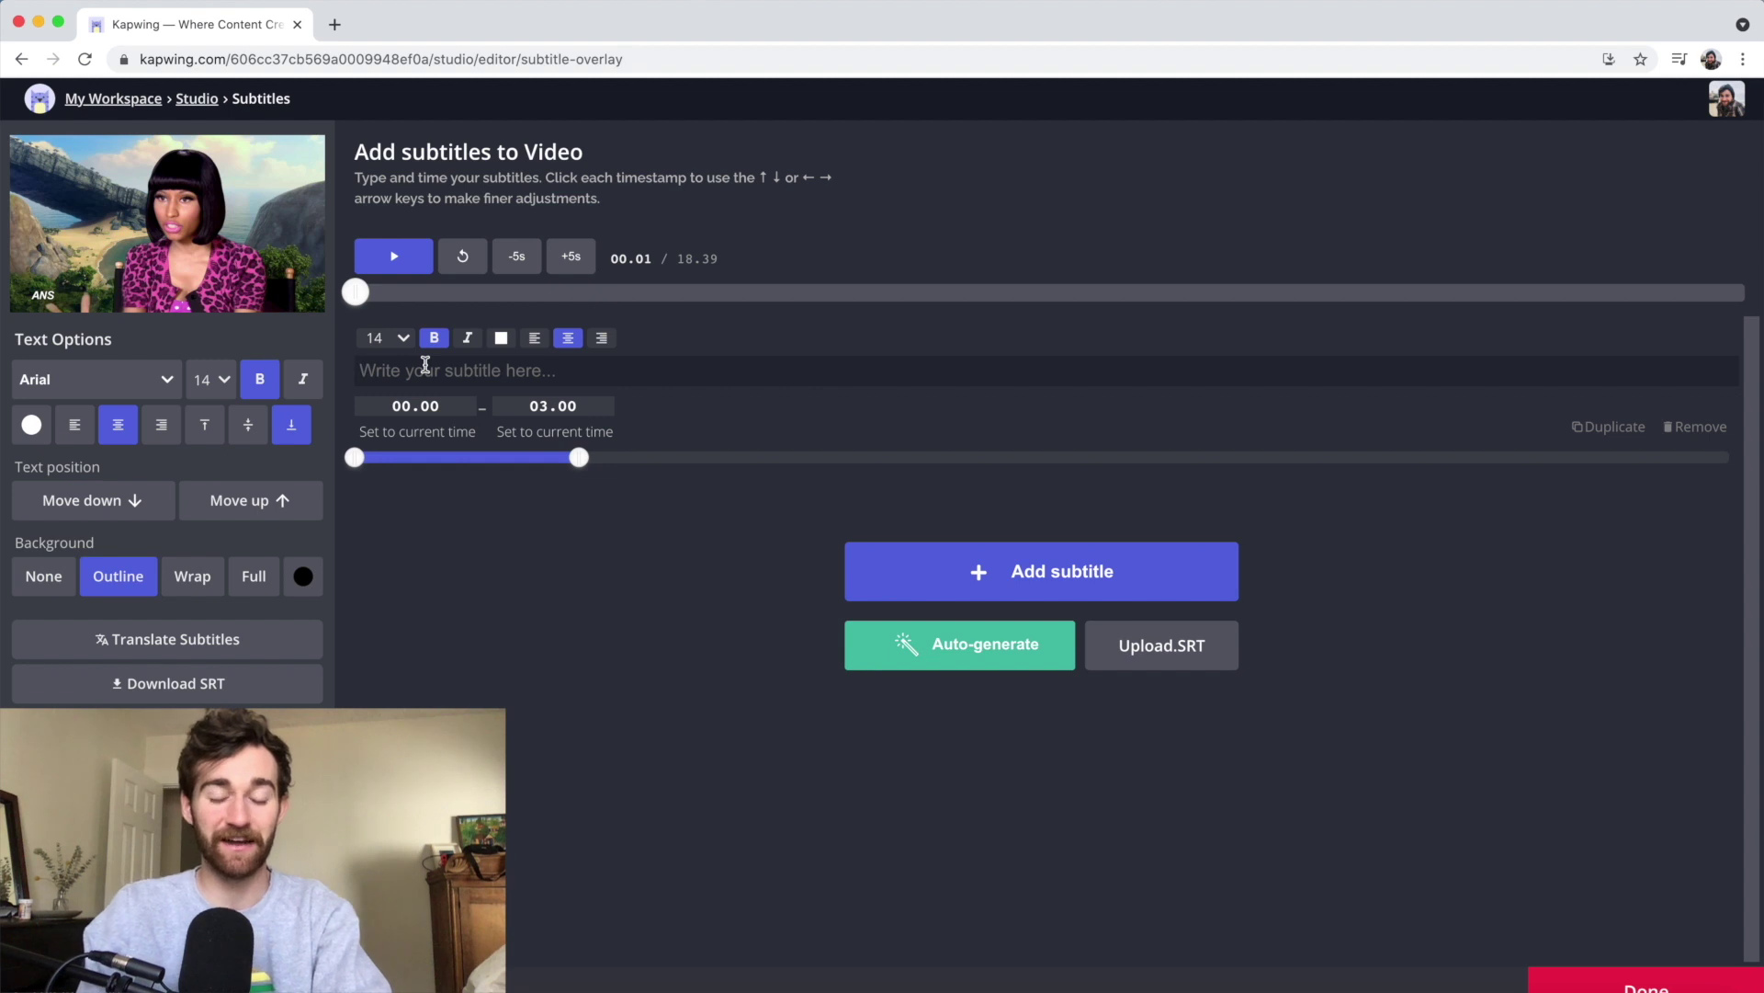
type("She's huge, but she's so beautiful. She's a mammoth of course.")
left_click(386, 259)
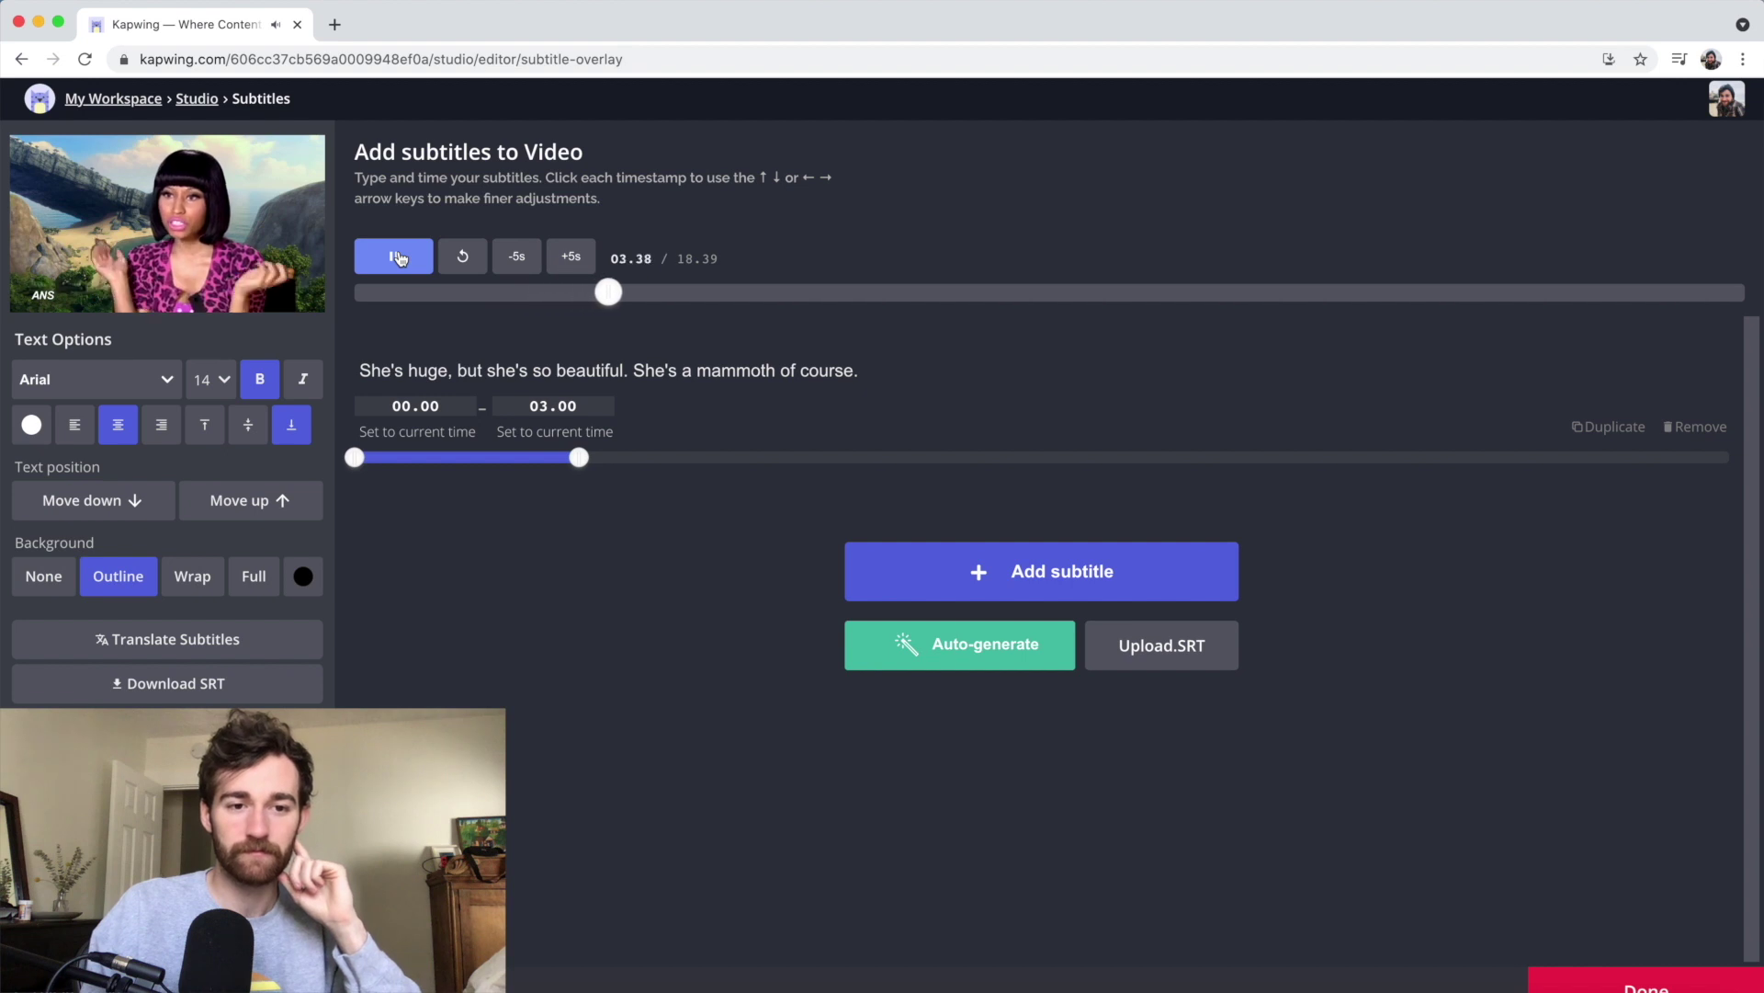
left_click(397, 258)
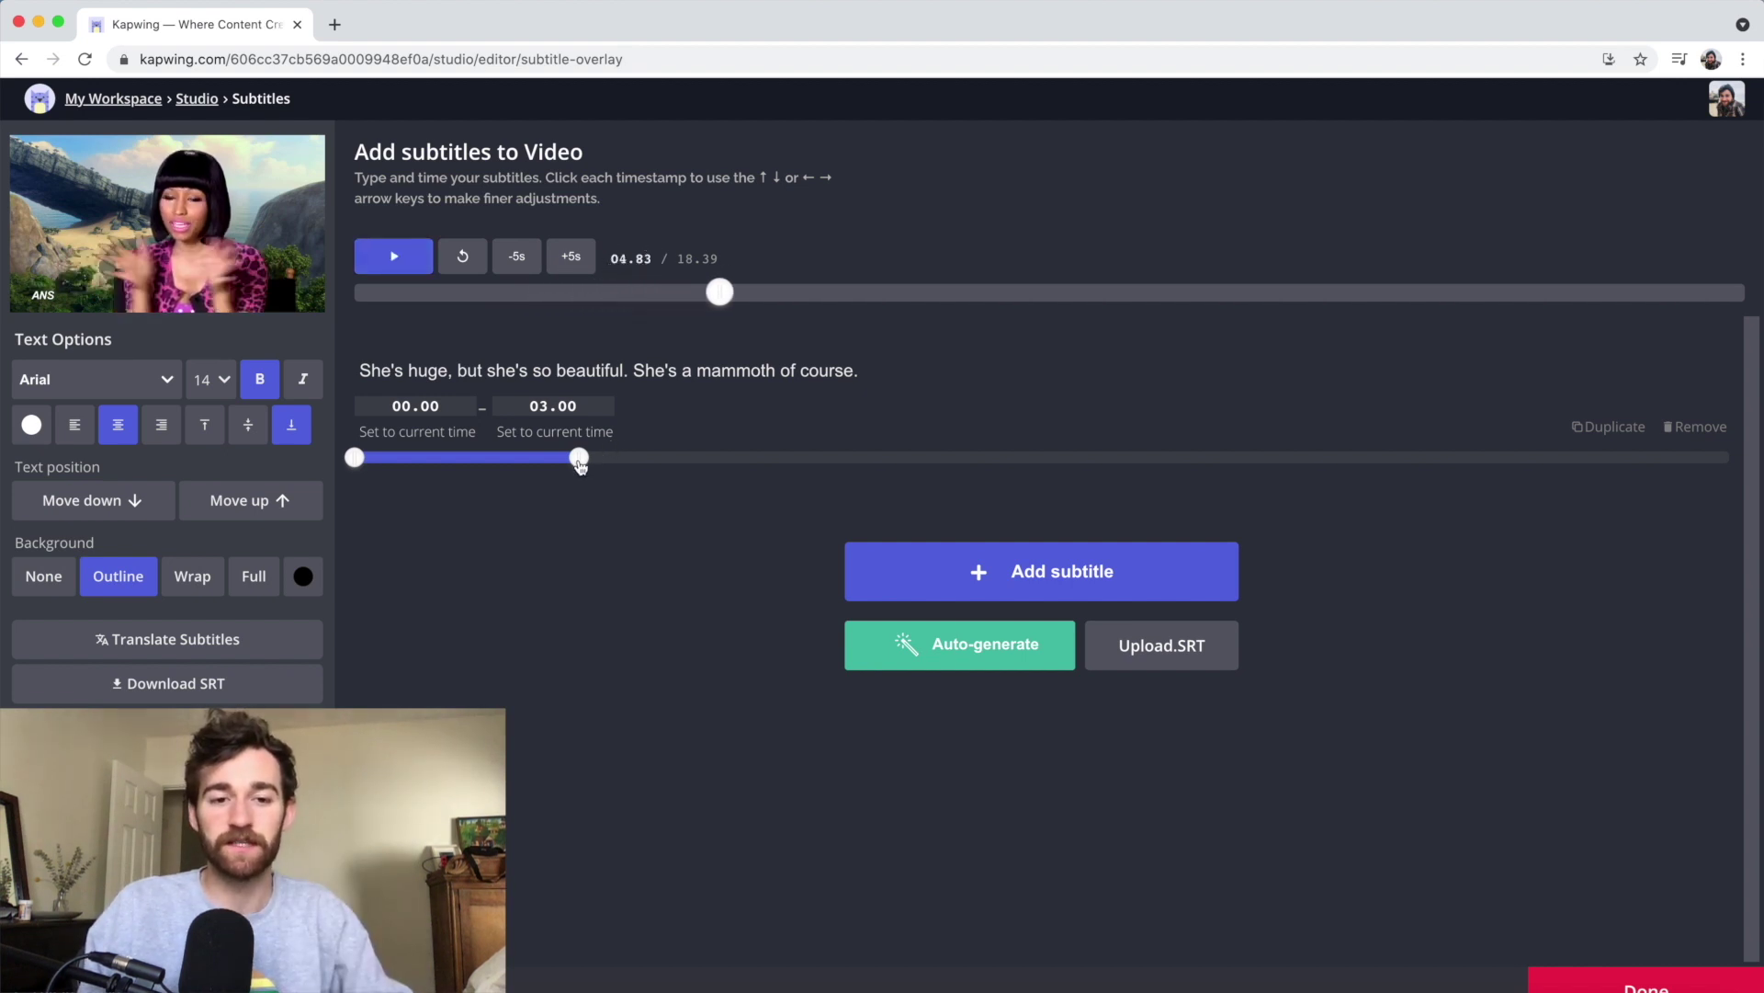
left_click_drag(580, 462, 716, 458)
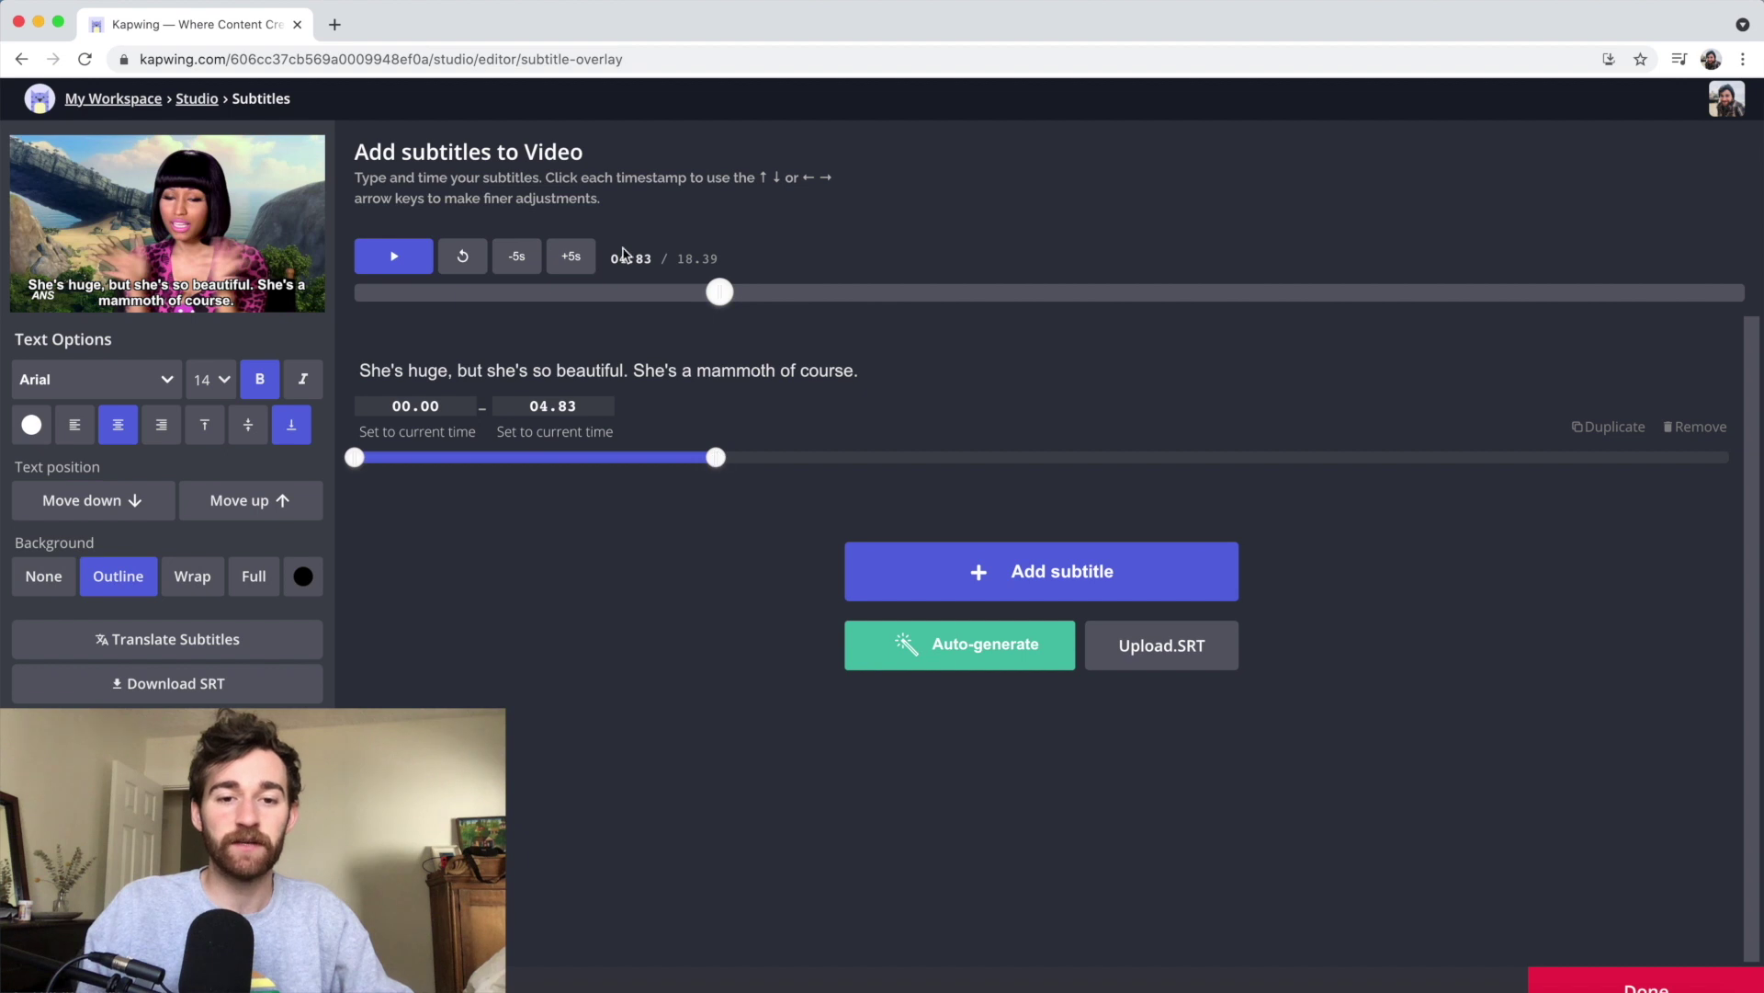
Step: Add the second subtitle line, then move the captions up five steps
left_click(995, 575)
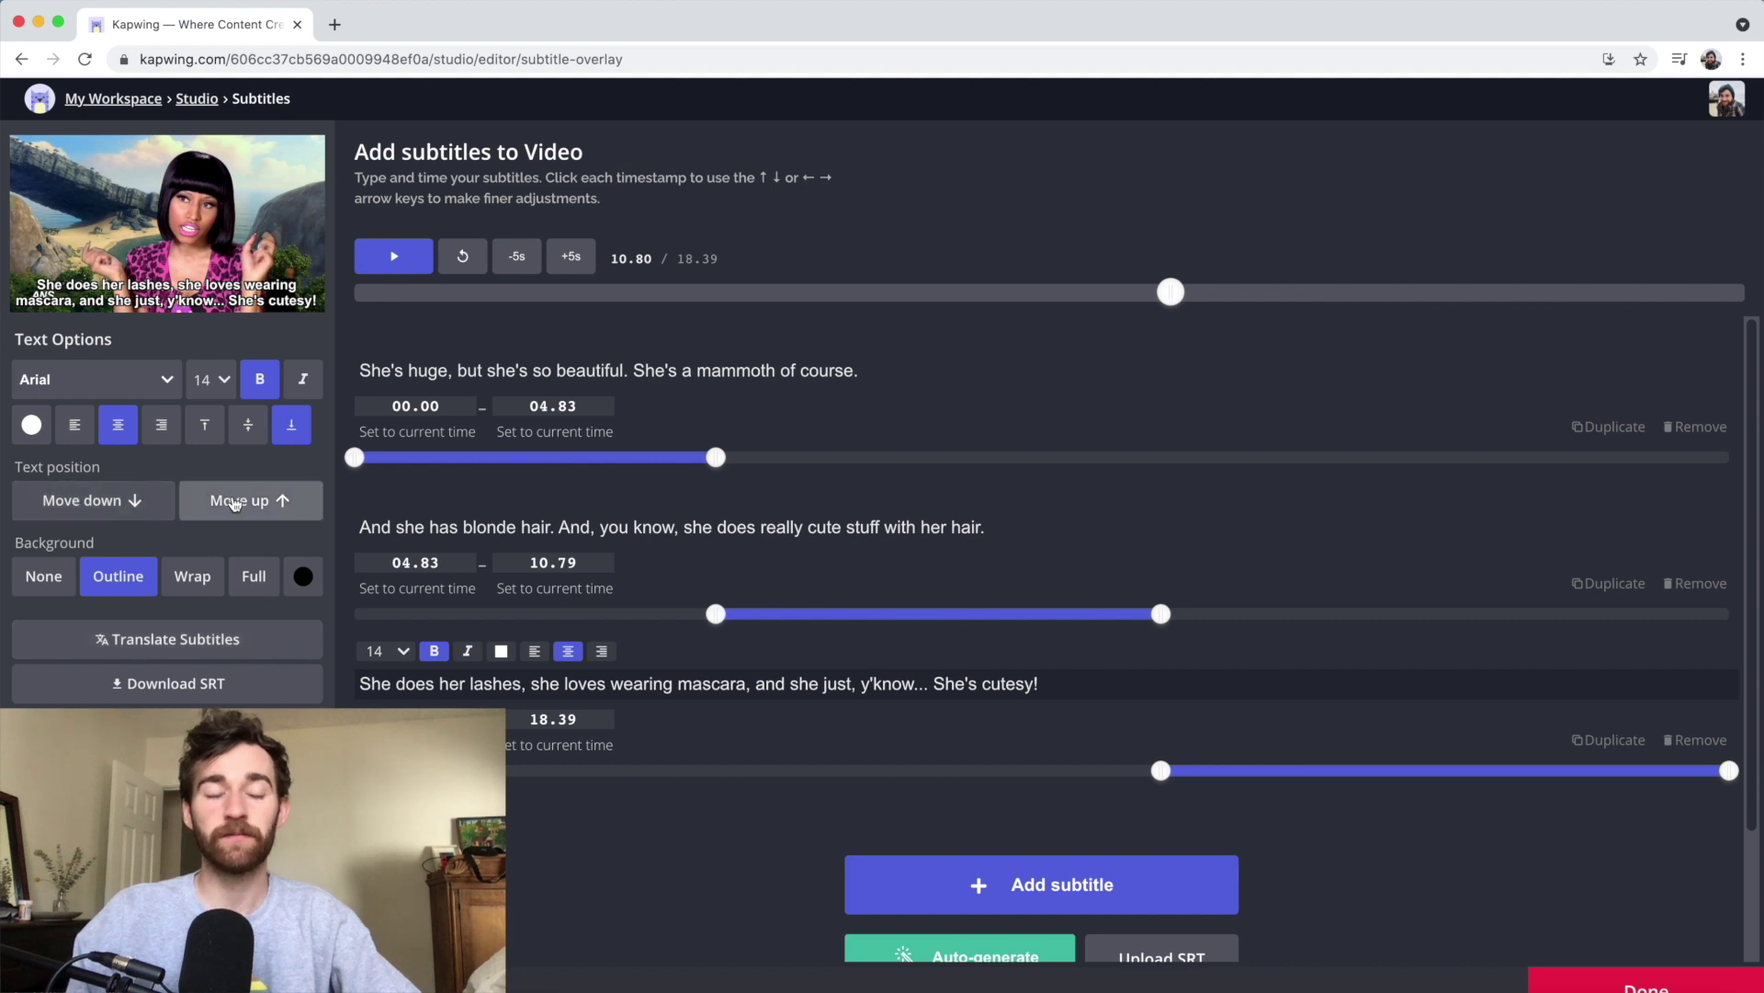
left_click(234, 502)
left_click(235, 502)
left_click(235, 502)
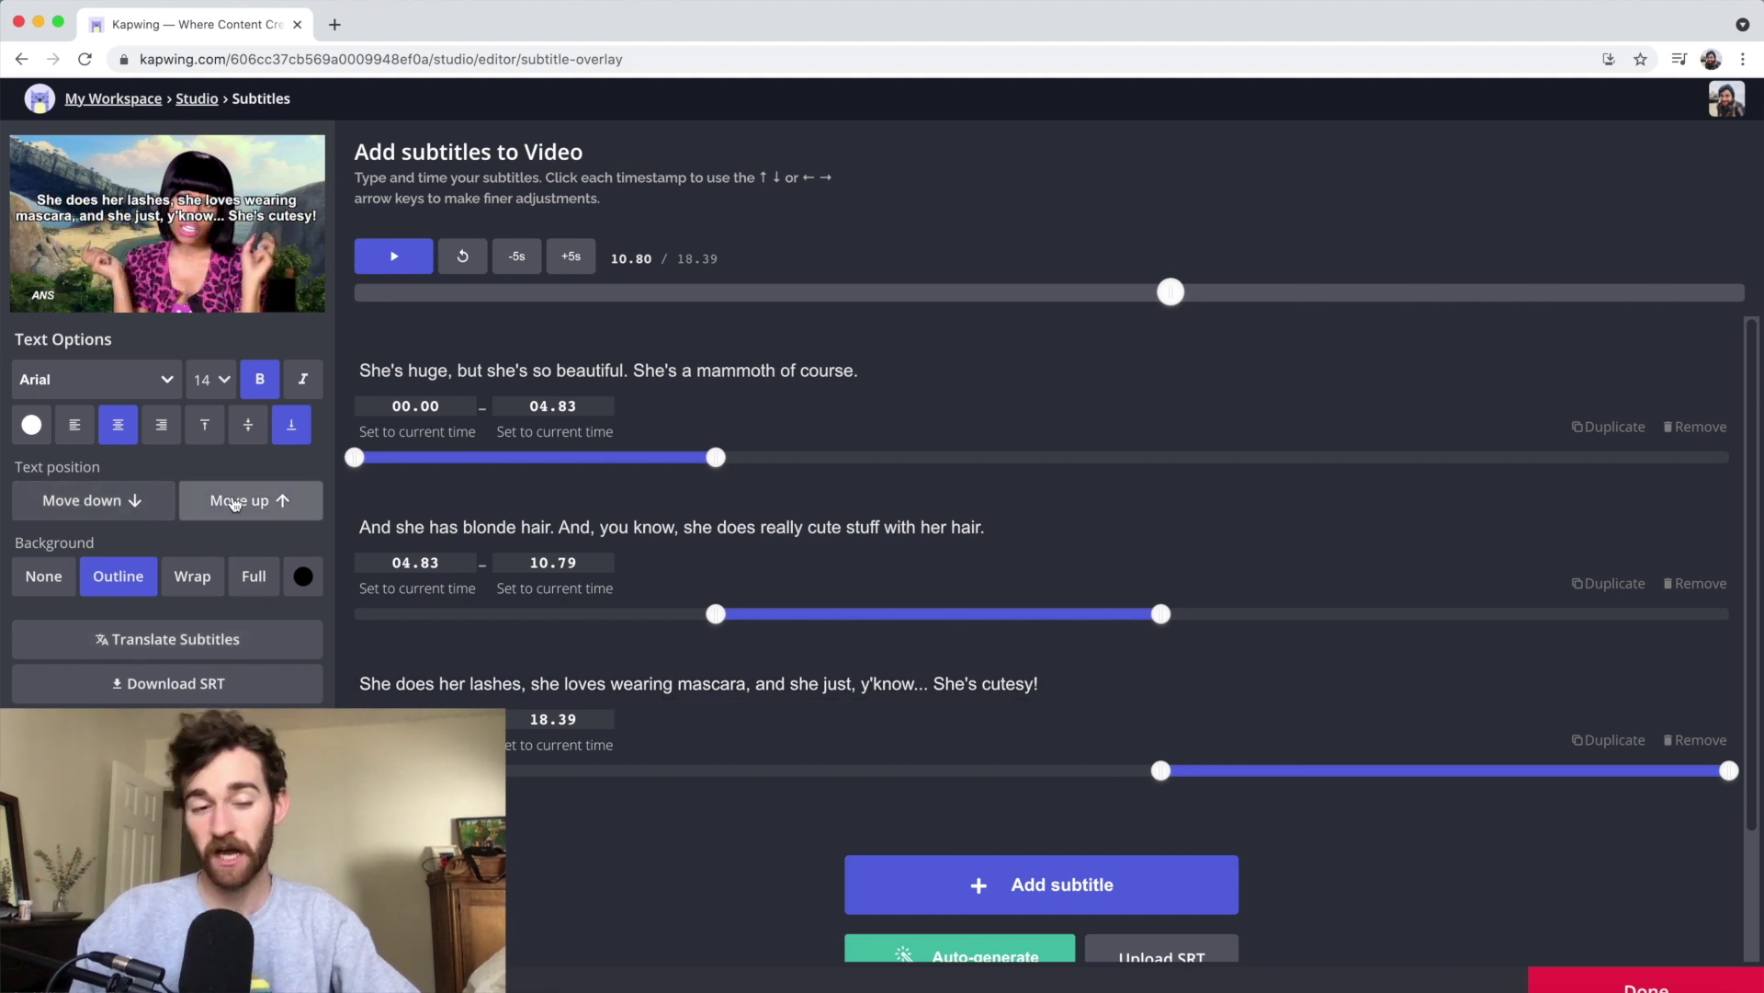
left_click(234, 502)
left_click(234, 501)
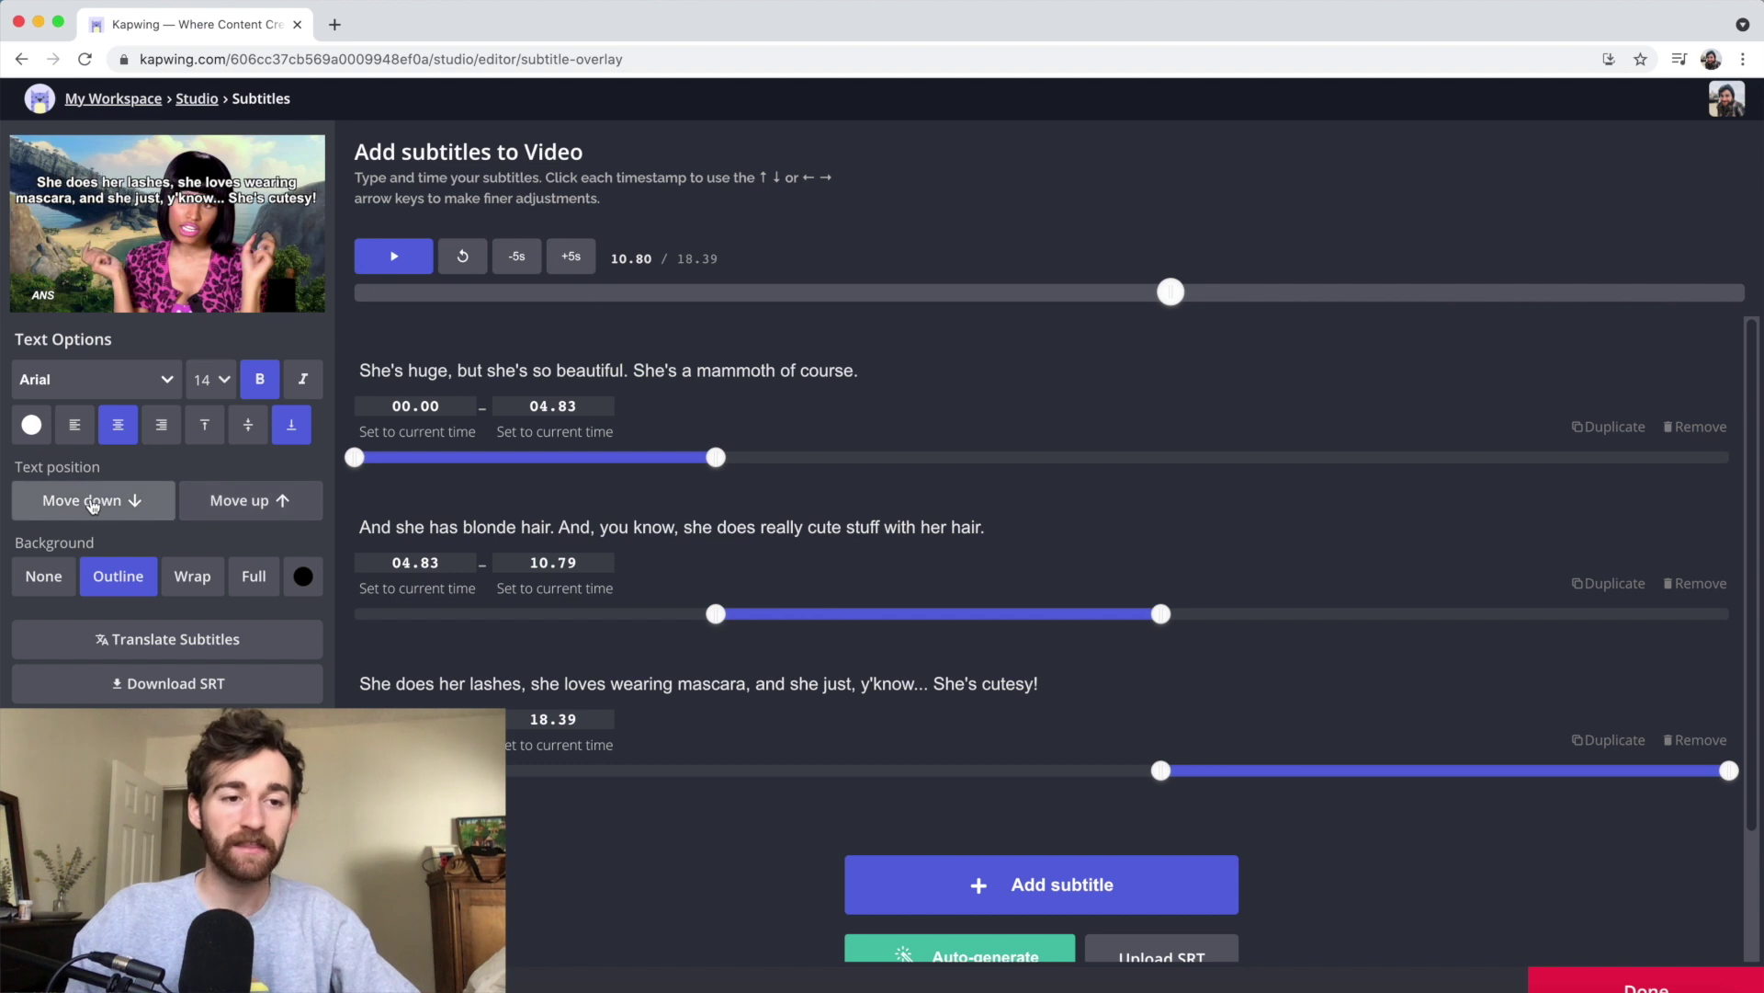
Step: Move the captions down six steps so they sit near the bottom of the video
left_click(92, 502)
left_click(92, 501)
left_click(92, 502)
left_click(92, 502)
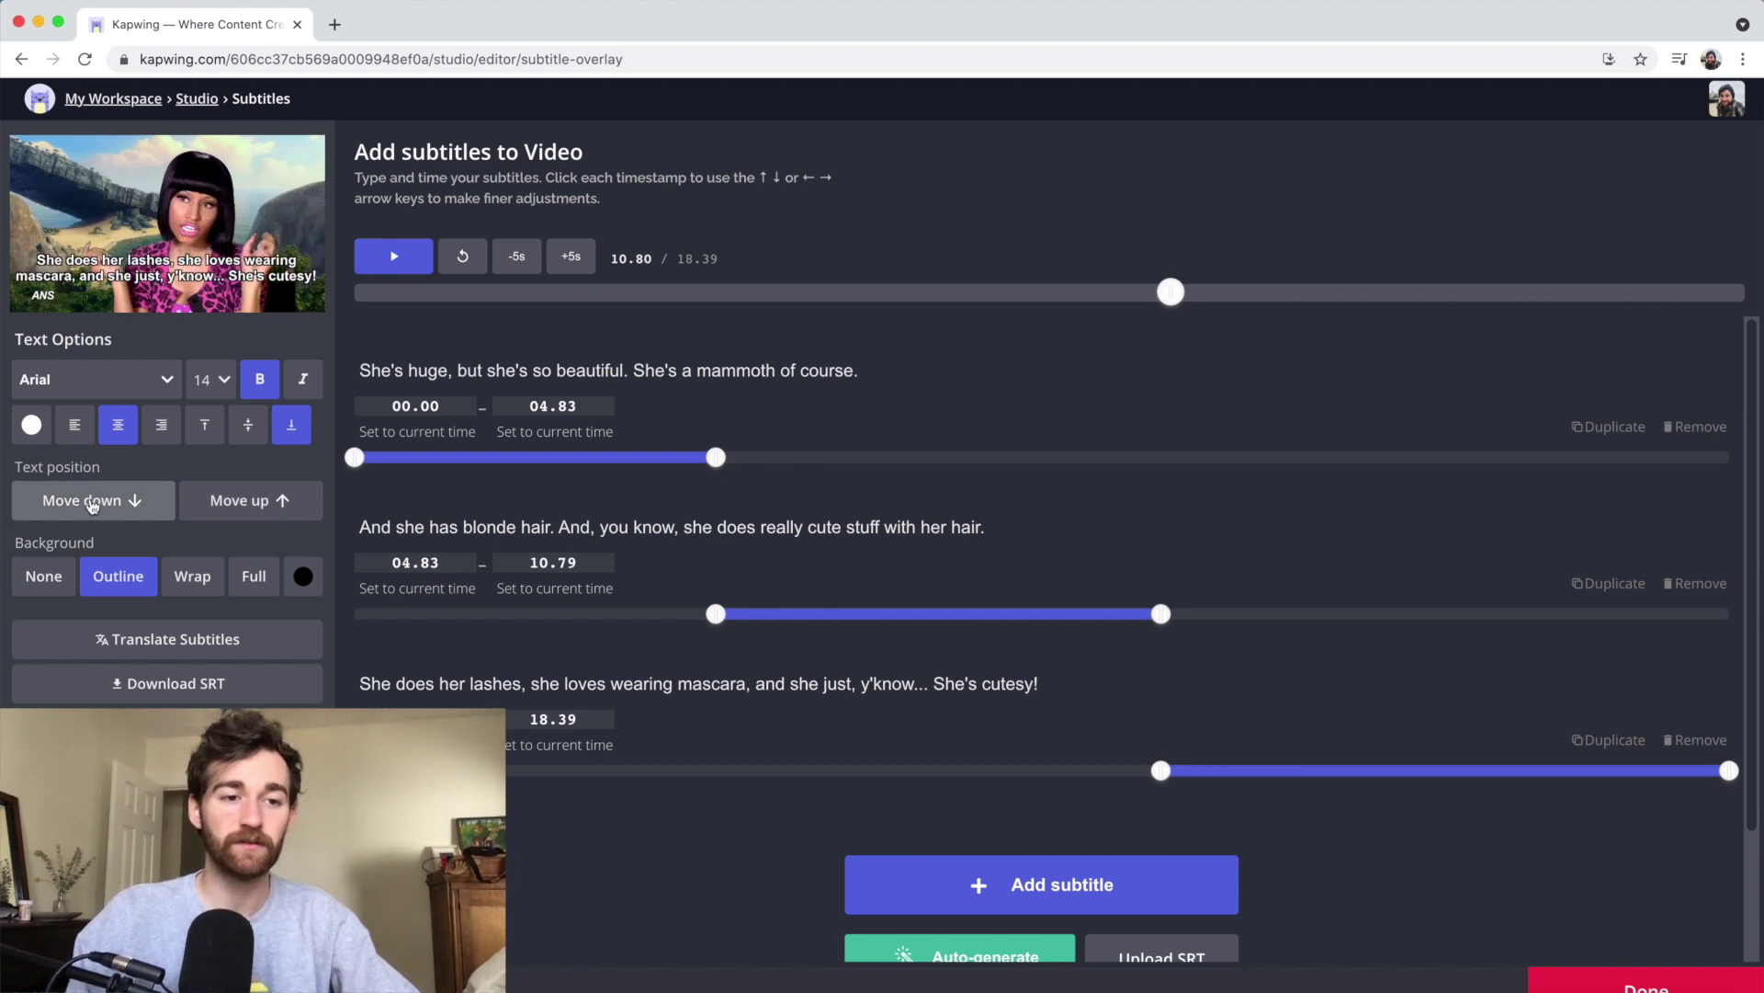
left_click(91, 502)
left_click(92, 502)
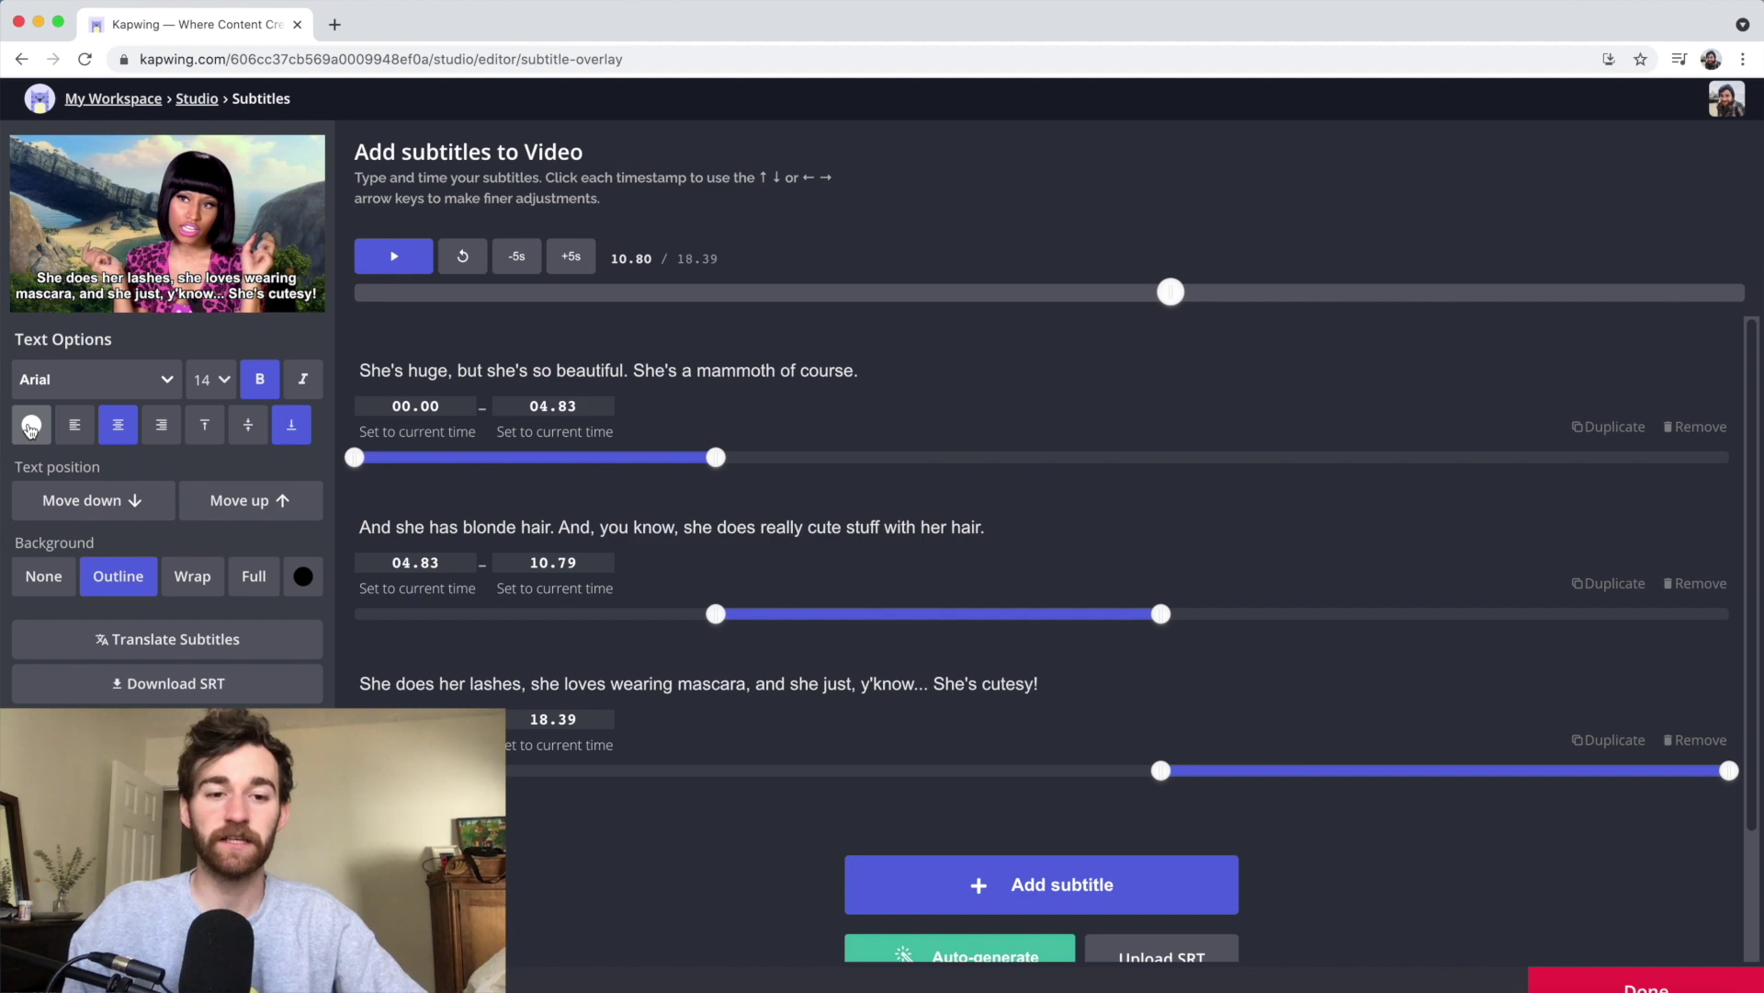
left_click(30, 427)
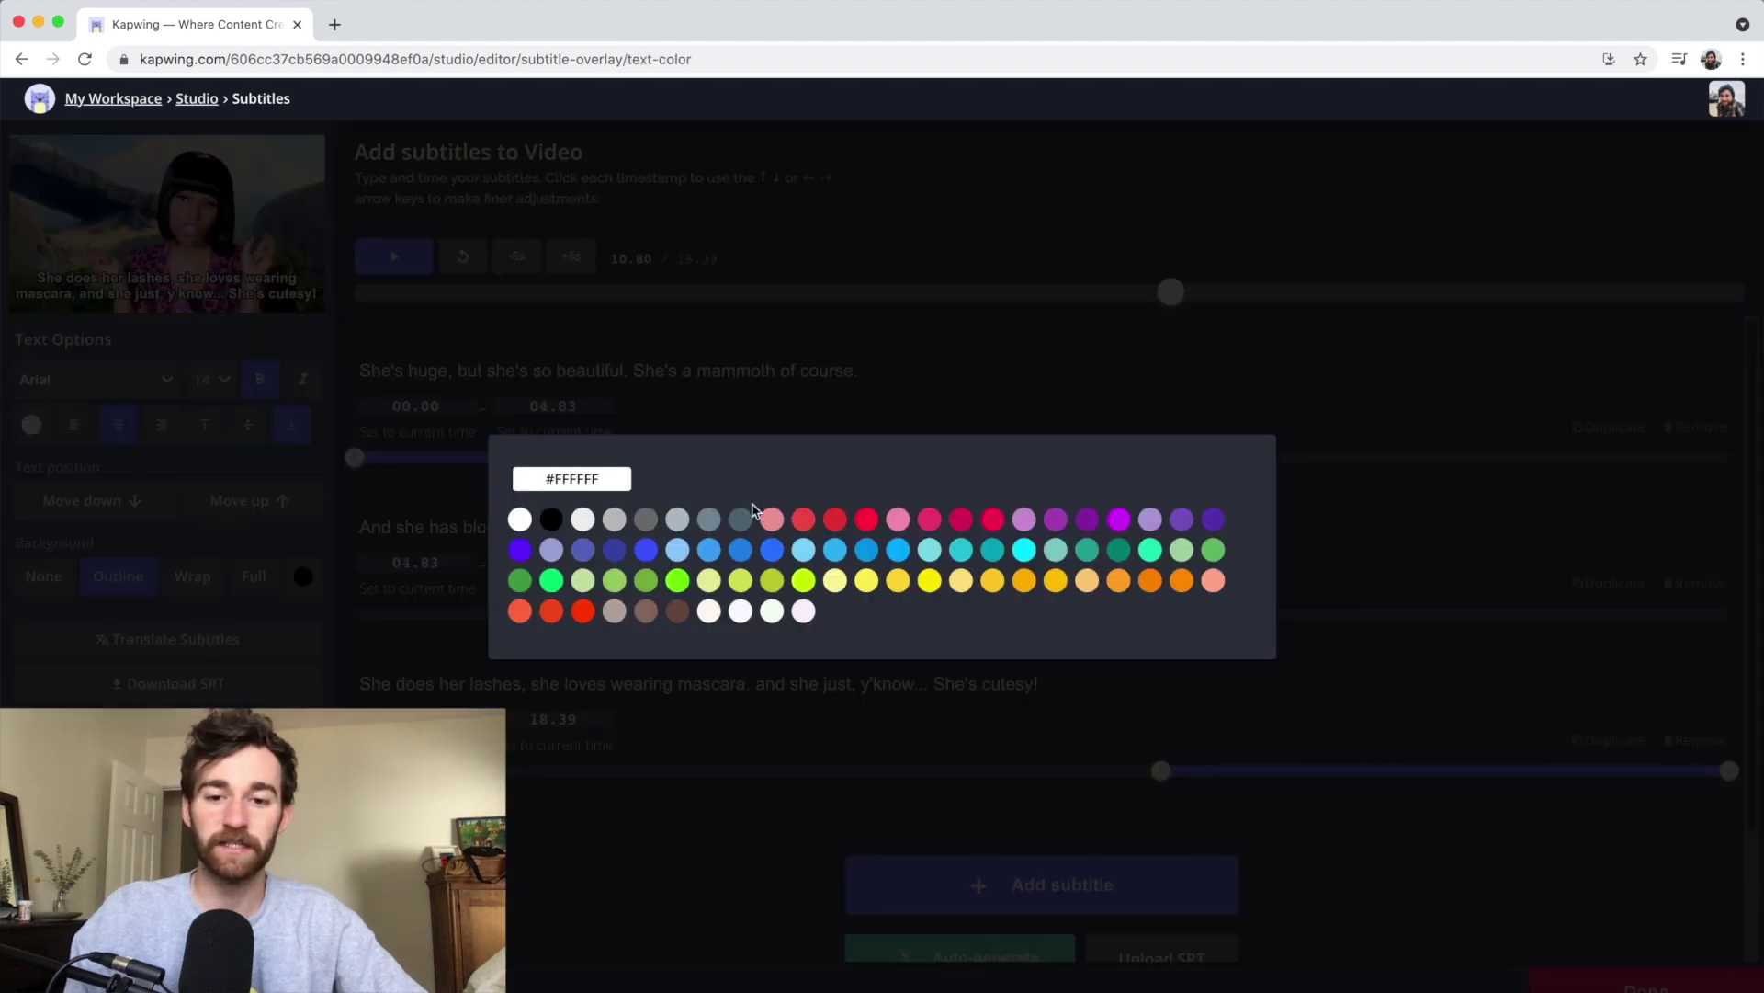
left_click(745, 602)
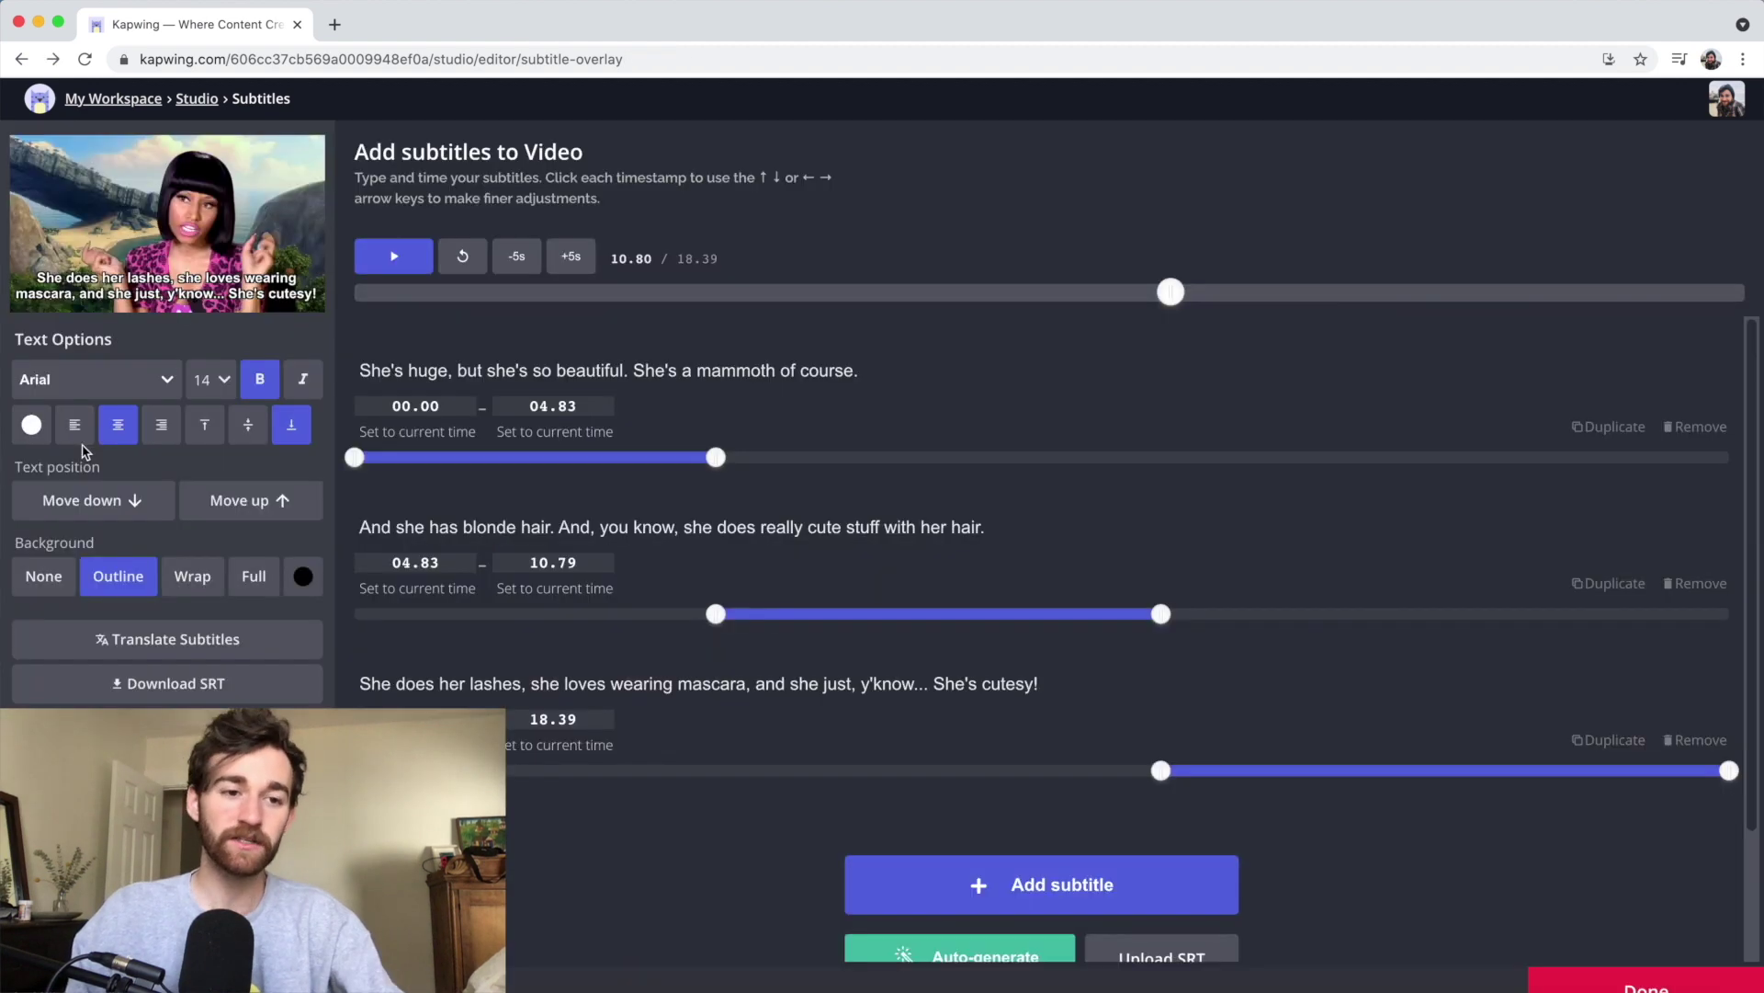
left_click(79, 437)
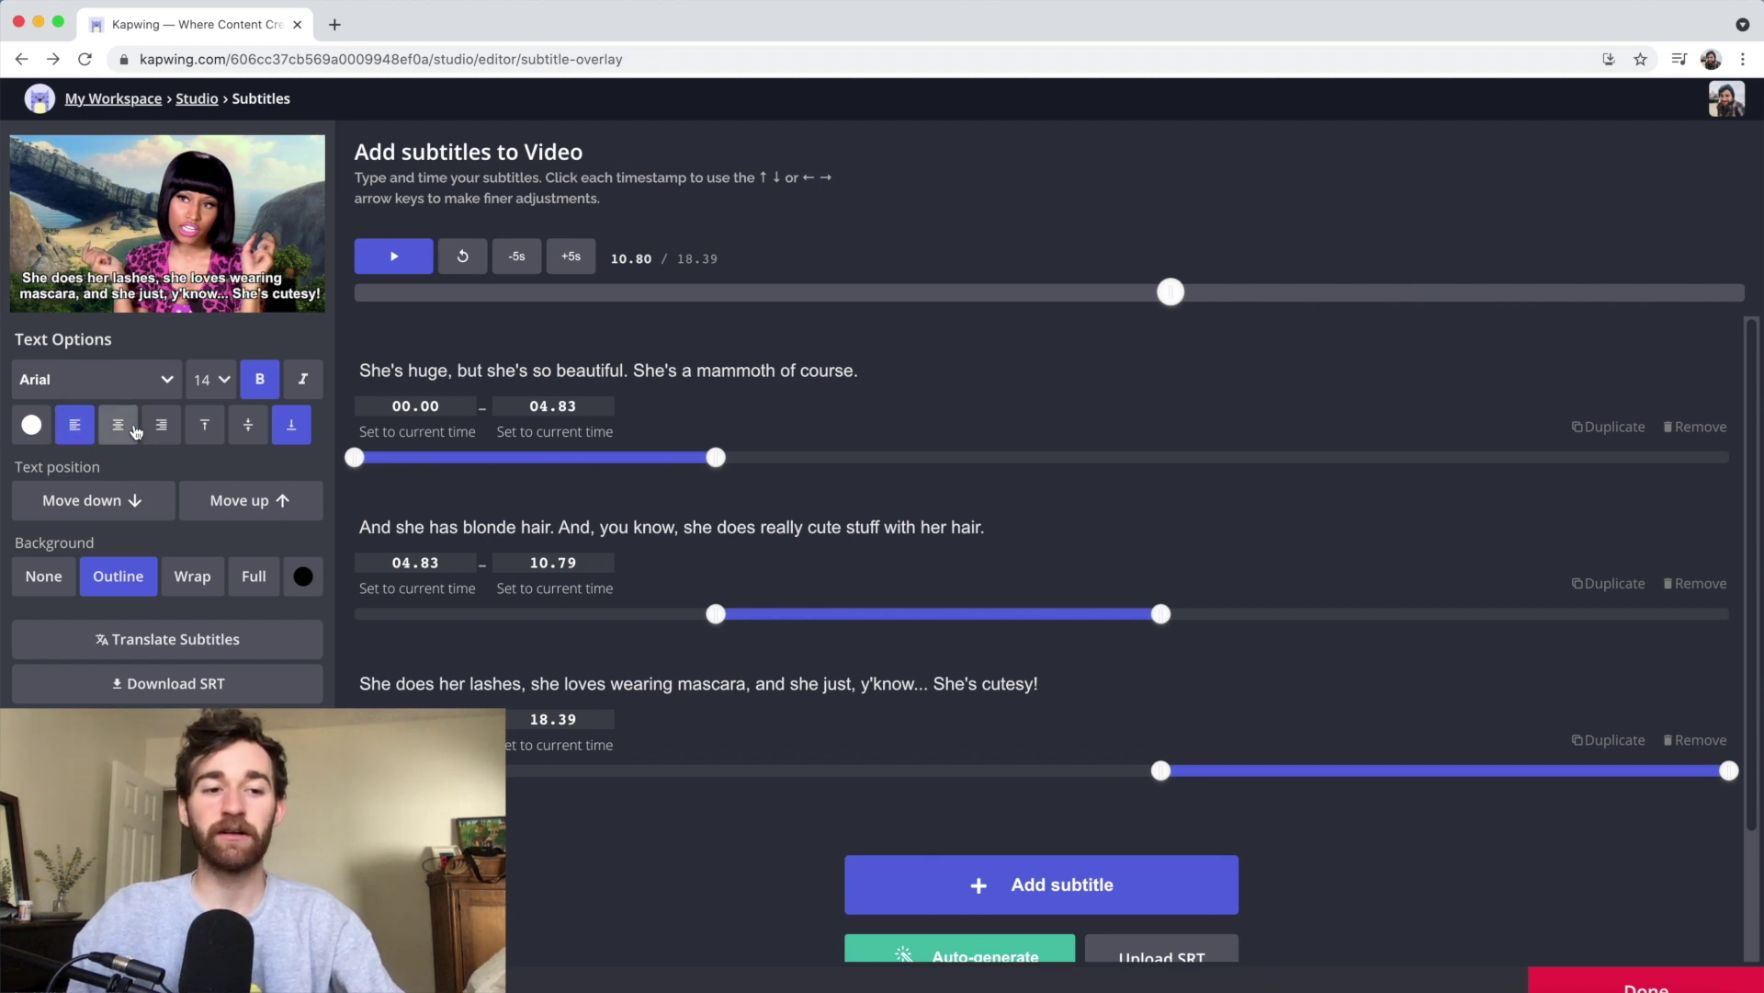
left_click(161, 424)
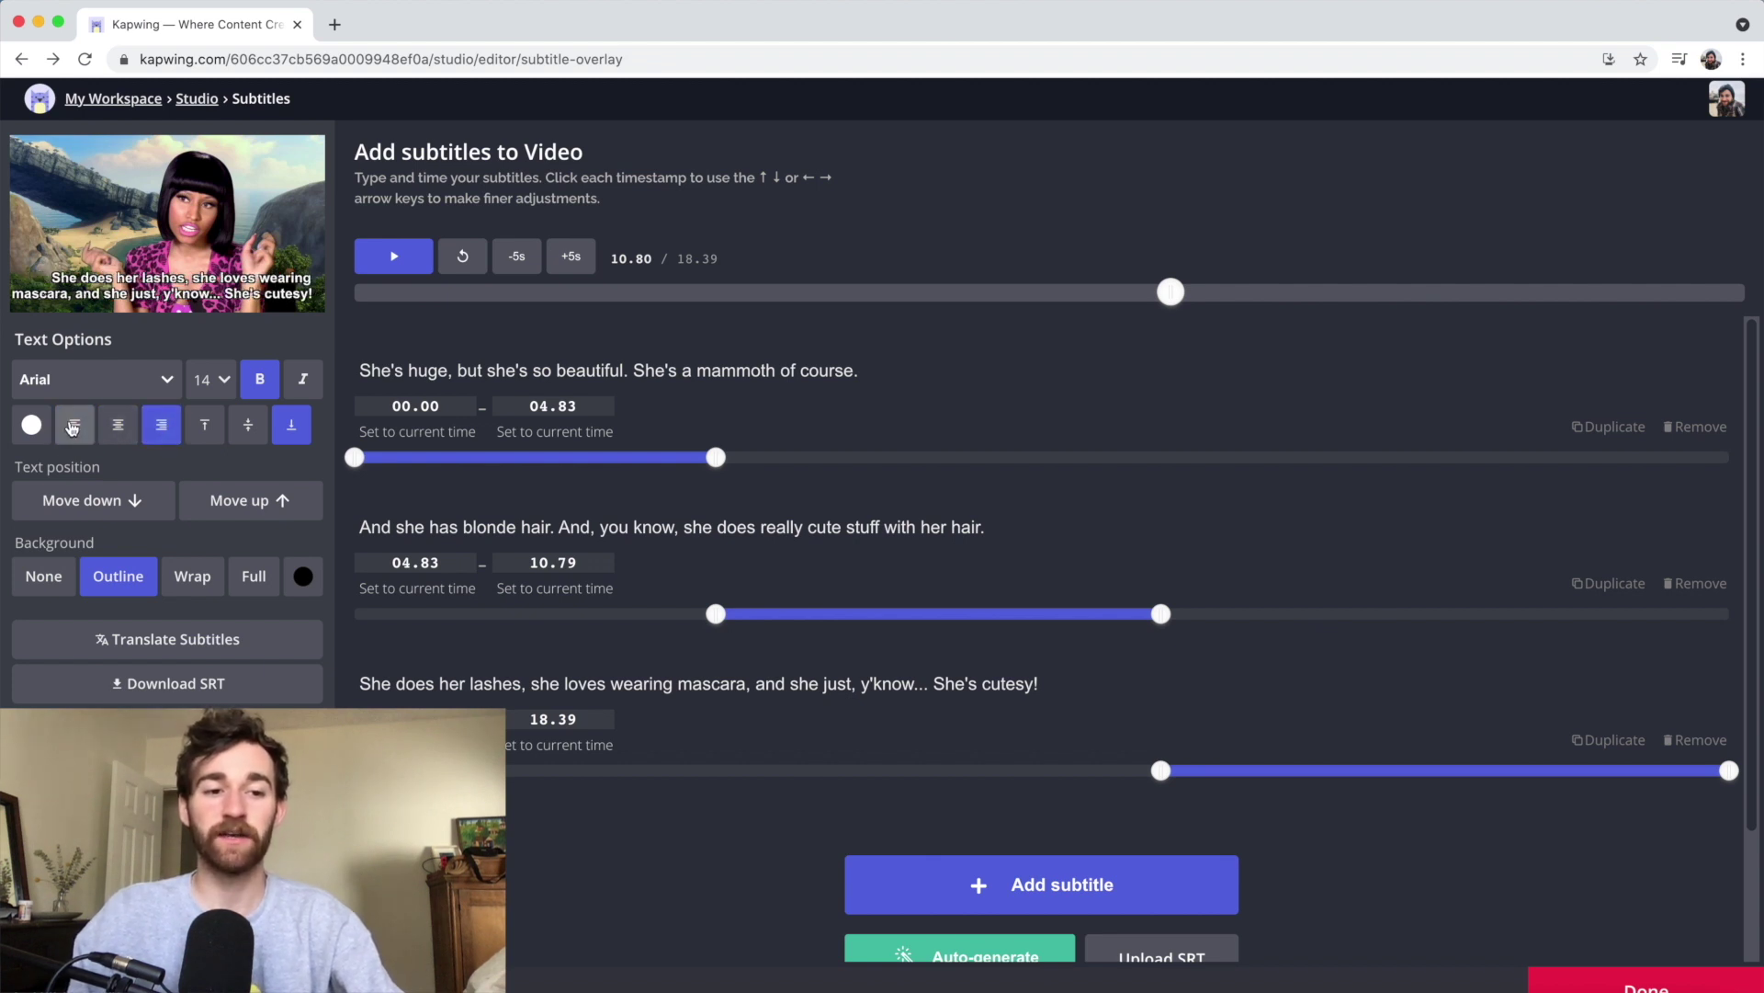
left_click(73, 427)
left_click(119, 432)
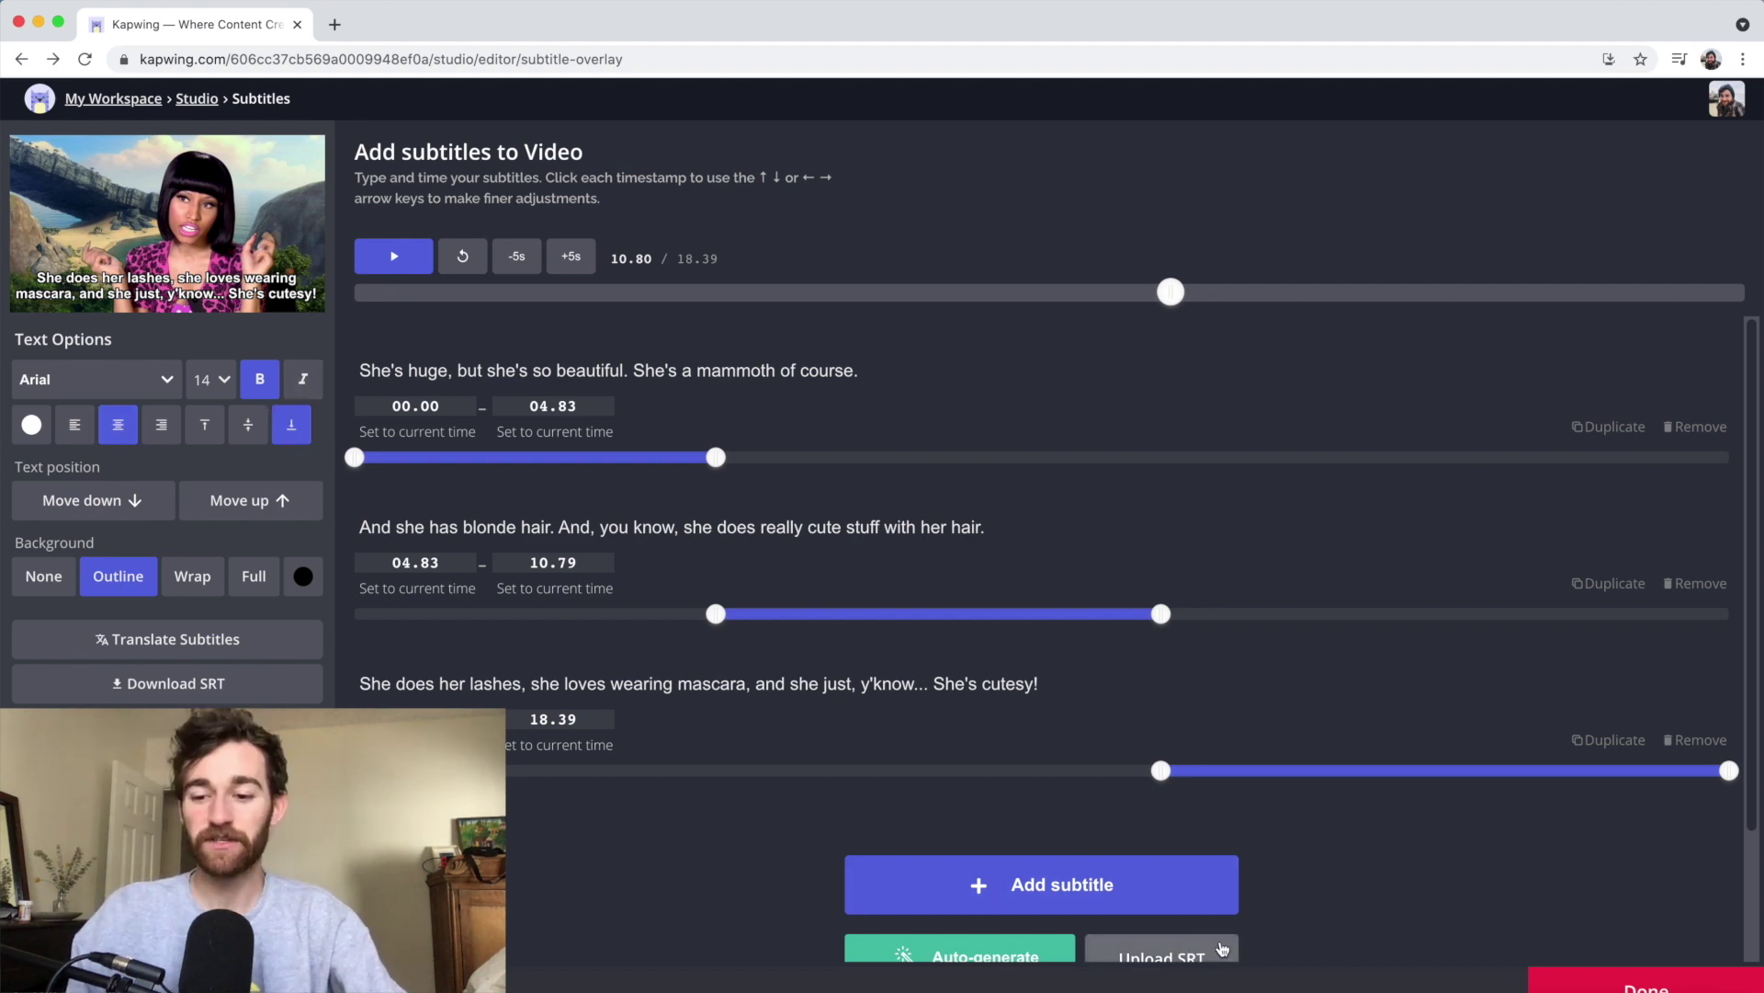
Step: Close the subtitle editor, spot-check the second and last captions, and export as MP4
left_click(1579, 987)
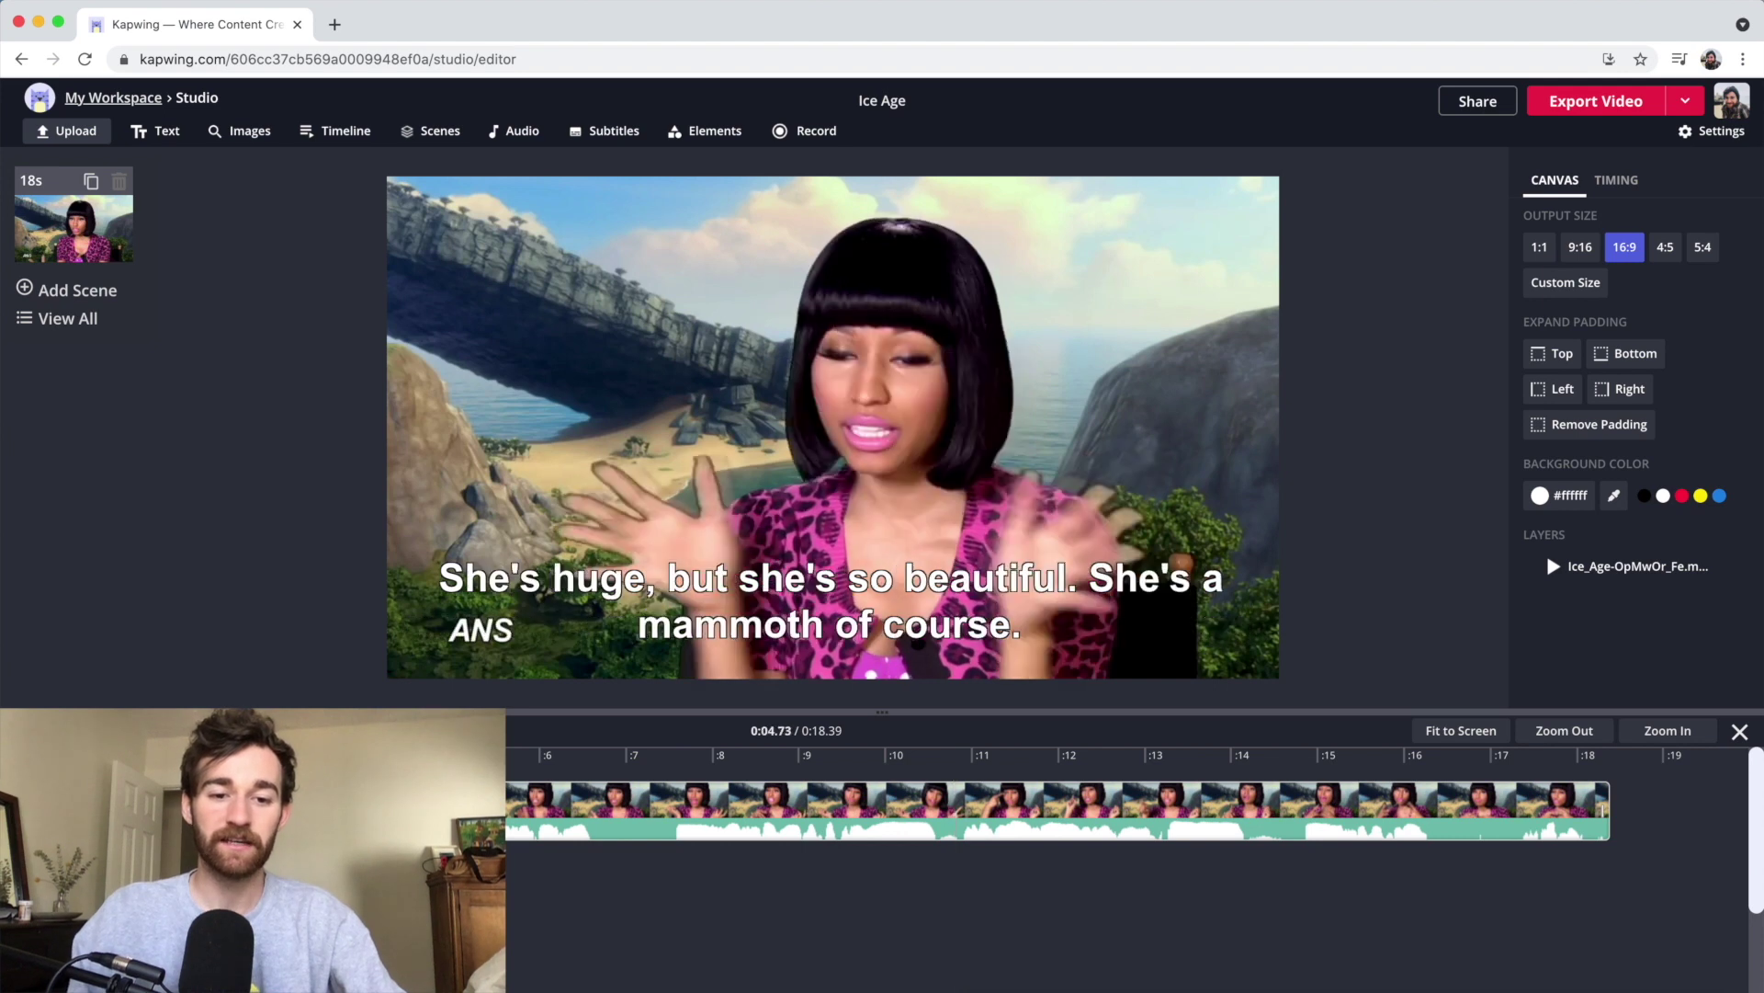
left_click(728, 756)
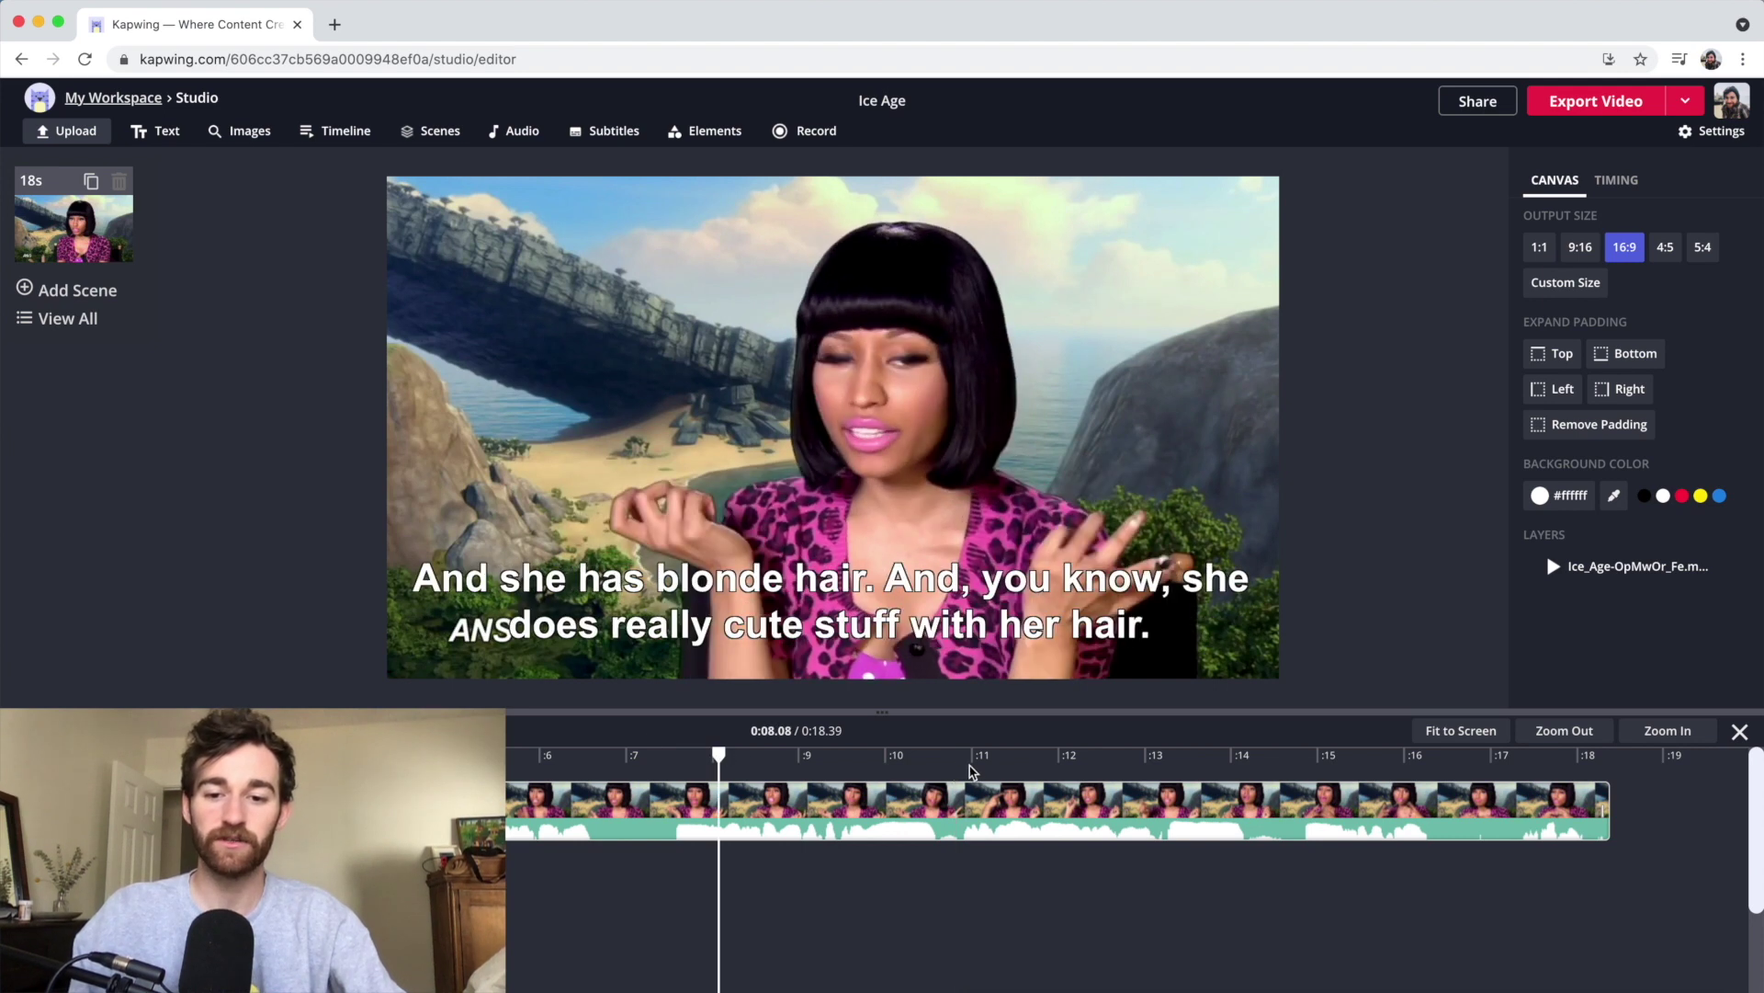
left_click(974, 758)
left_click(1368, 755)
left_click(1687, 101)
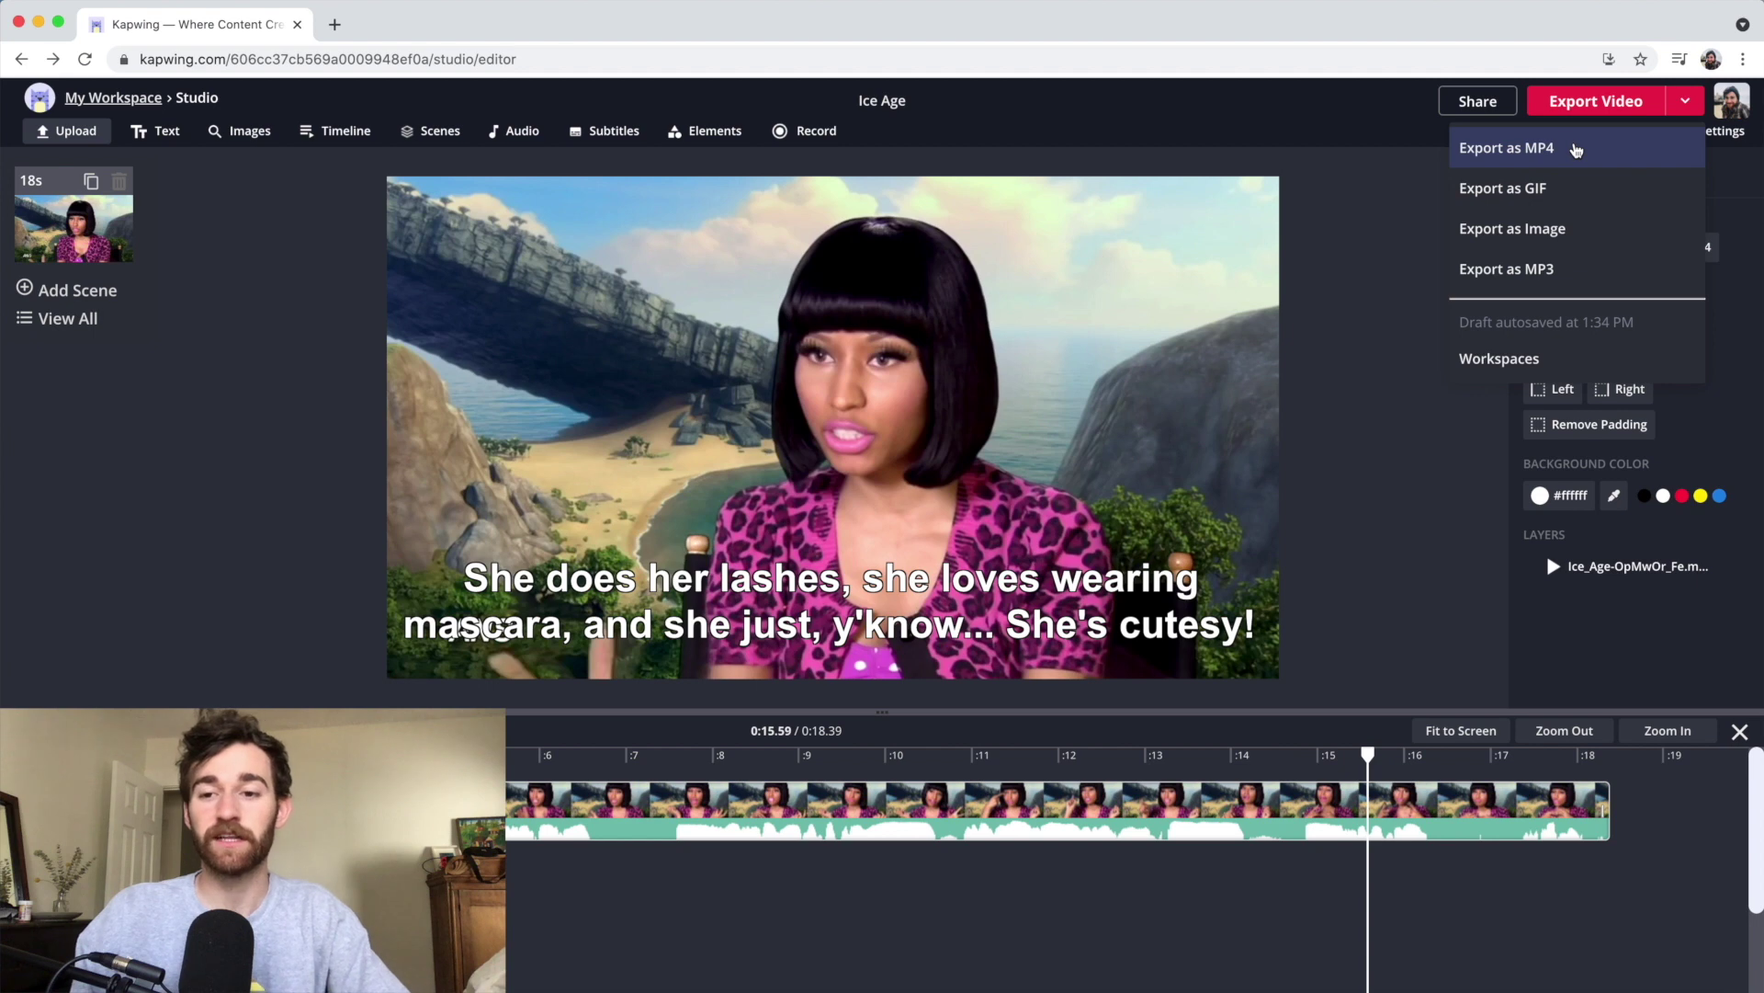
left_click(1577, 149)
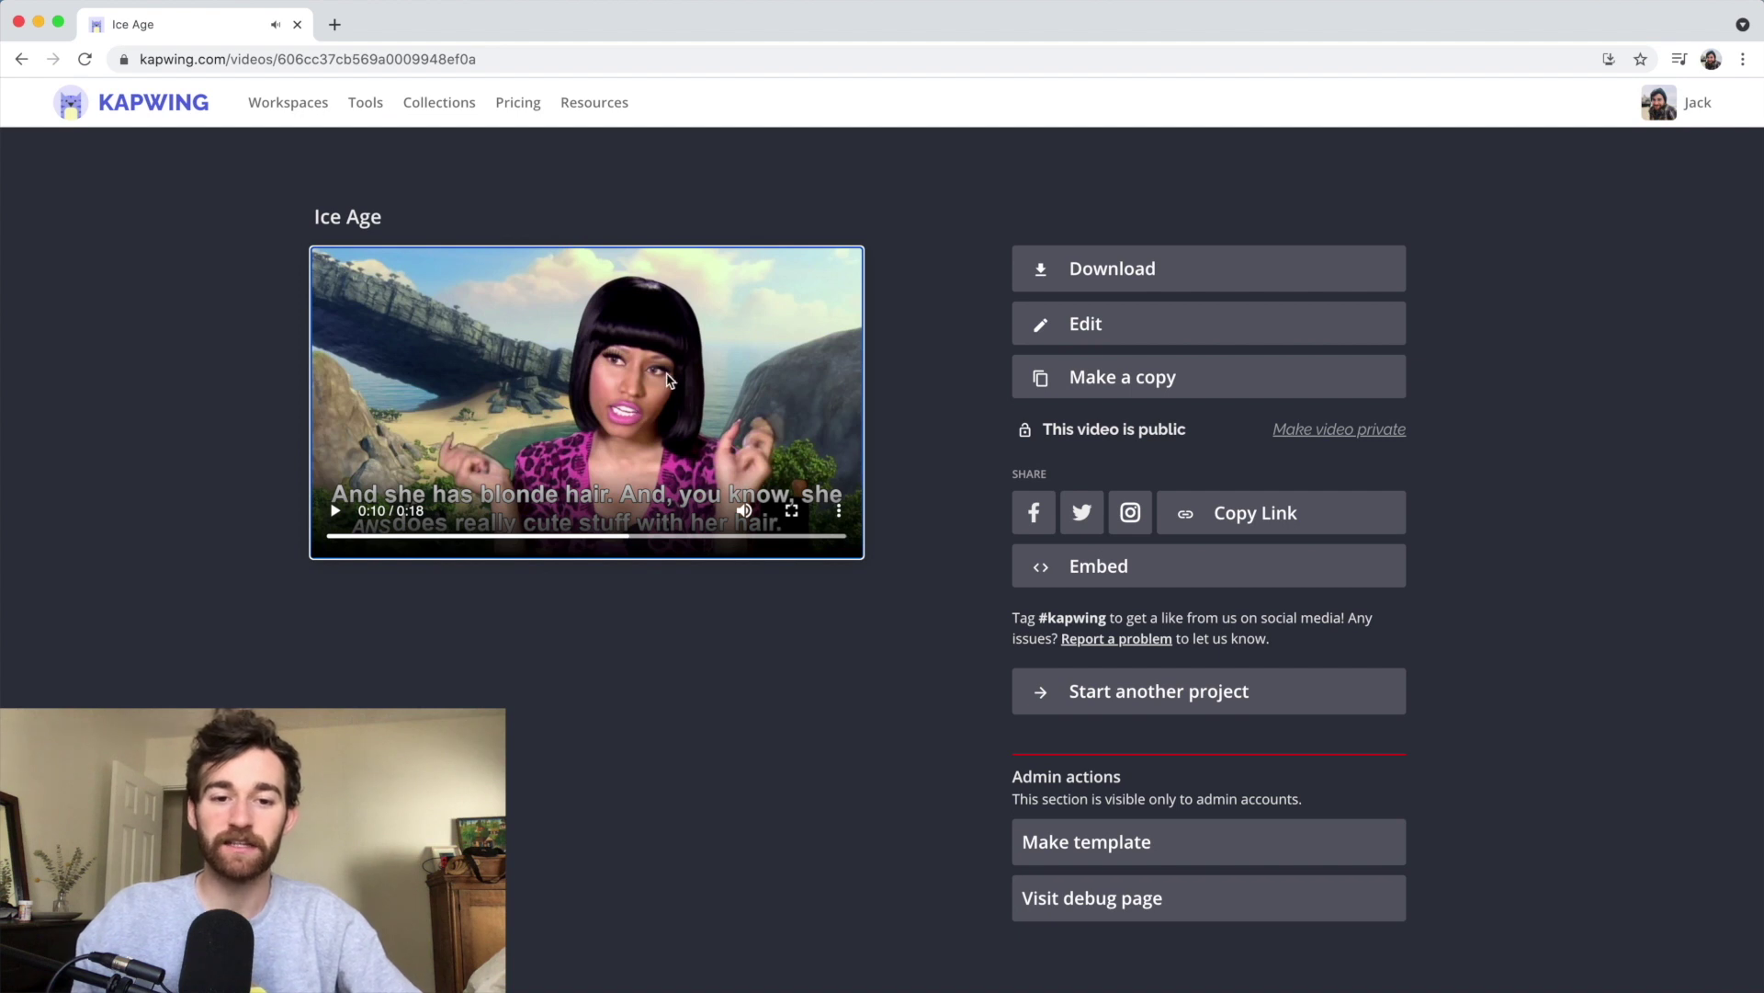
Step: Download the exported Ice Age MP4 and play it to confirm the burned-in "She's huge…" caption
left_click(1130, 273)
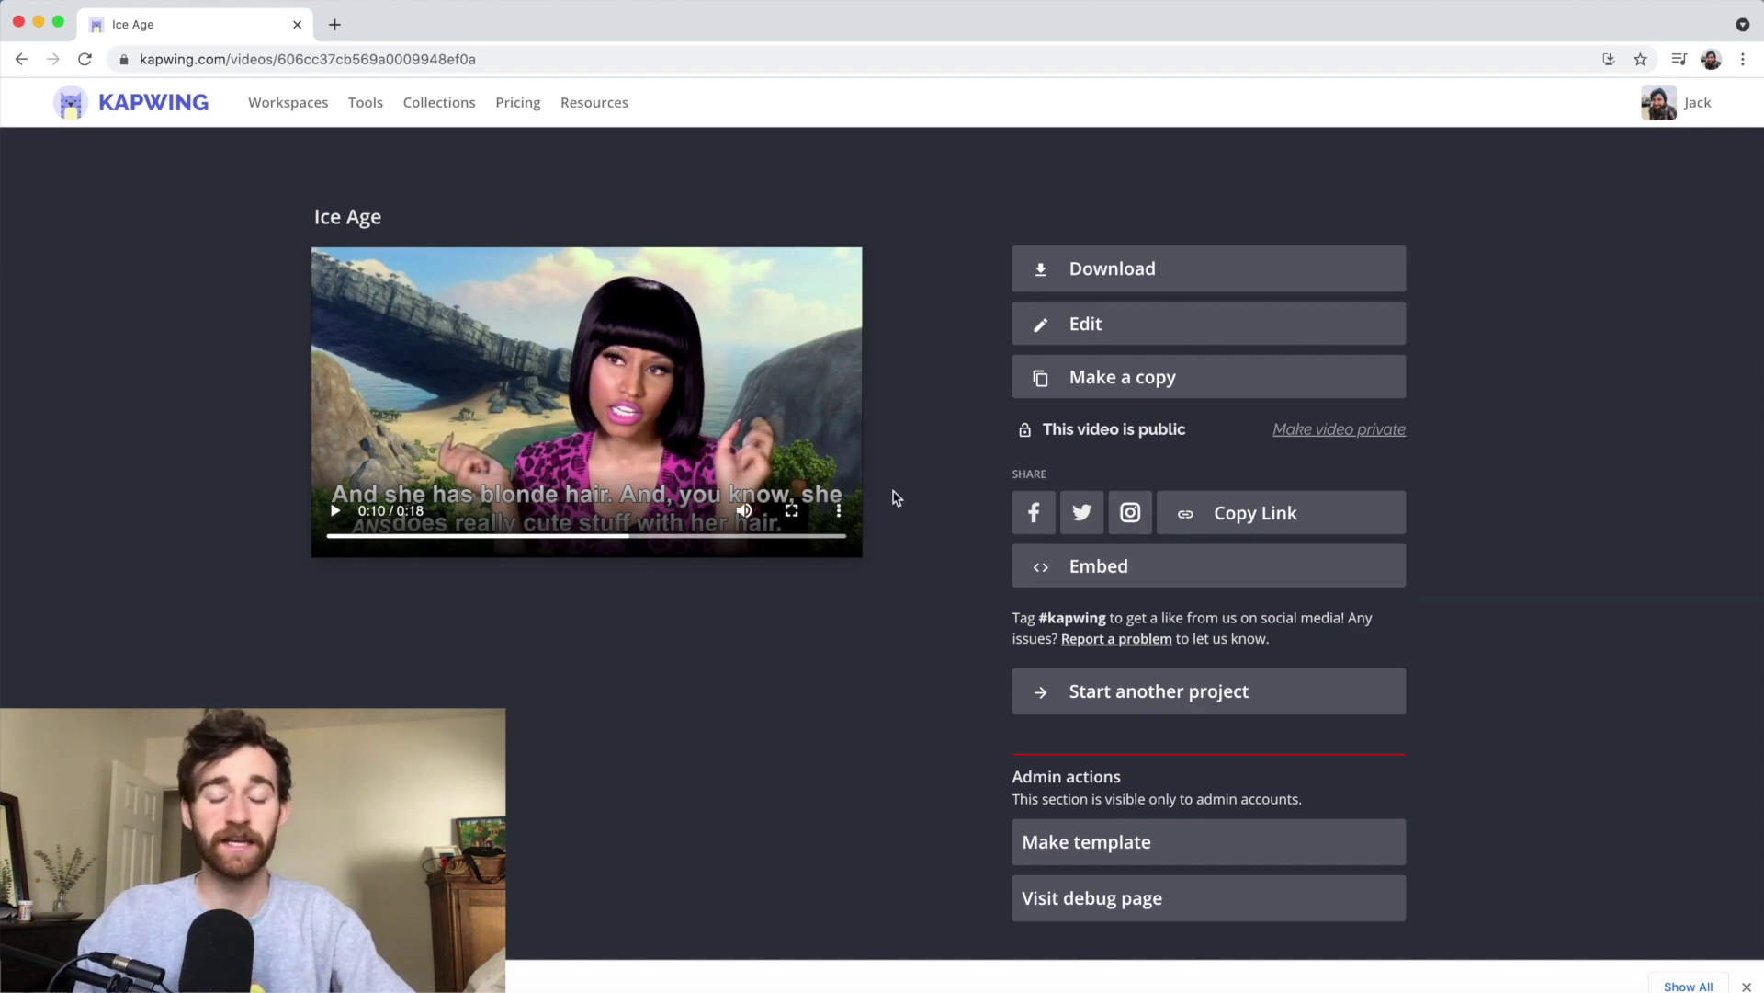
left_click(138, 975)
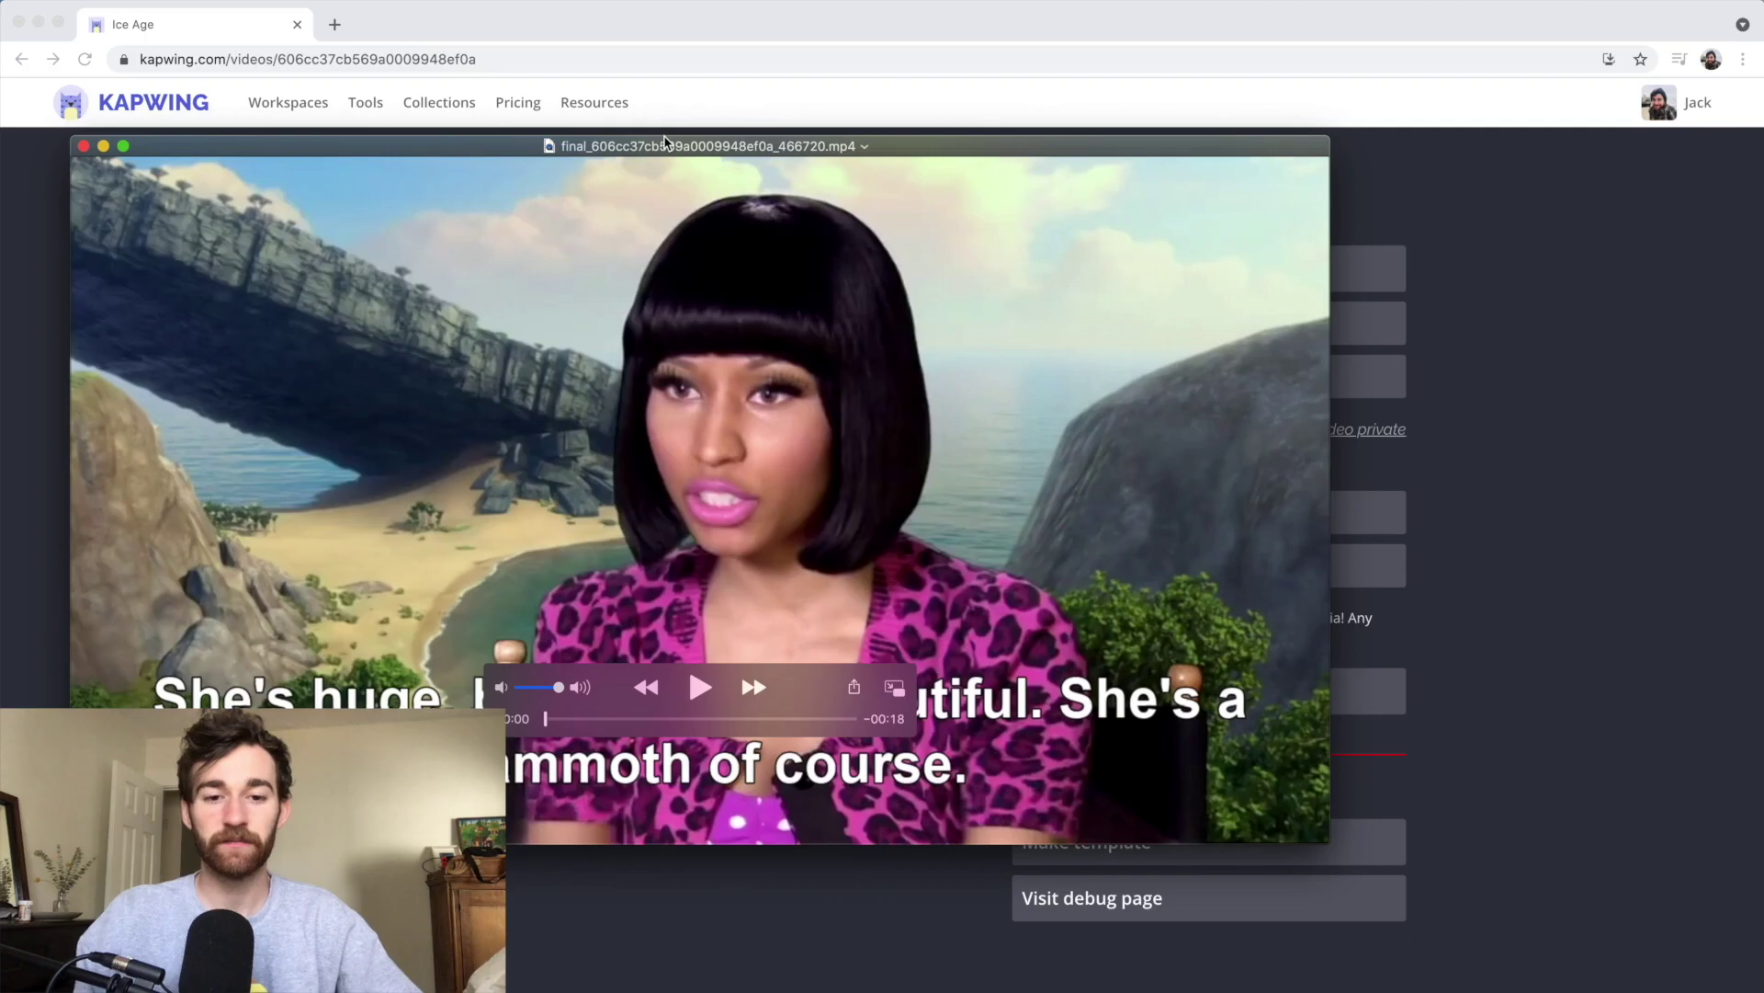